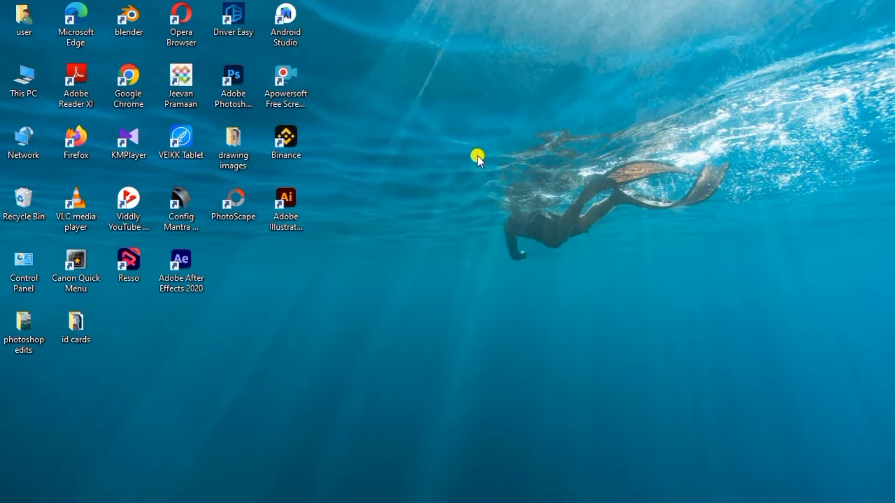
# Step: Launch Adobe Photoshop 2022 from its desktop shortcut
pyautogui.doubleClick(238, 98)
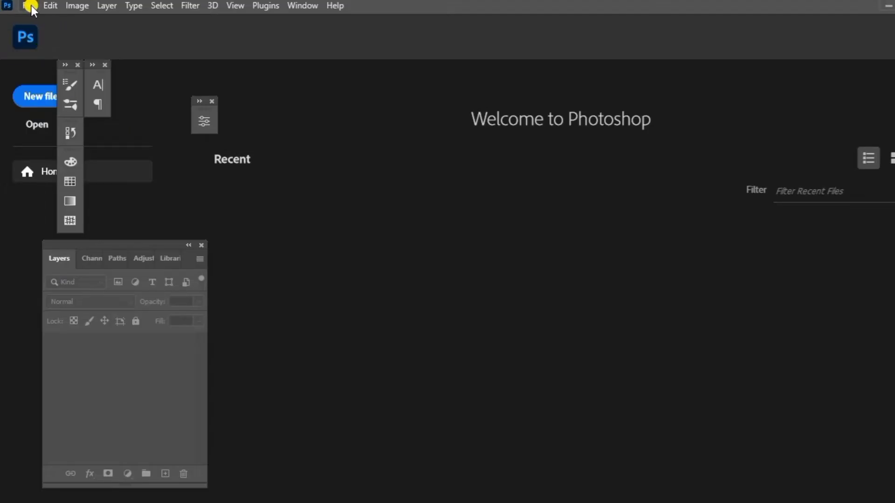
# Step: Create a new 9 × 5.3 inch RGB Color document at resolution 300
pyautogui.click(29, 5)
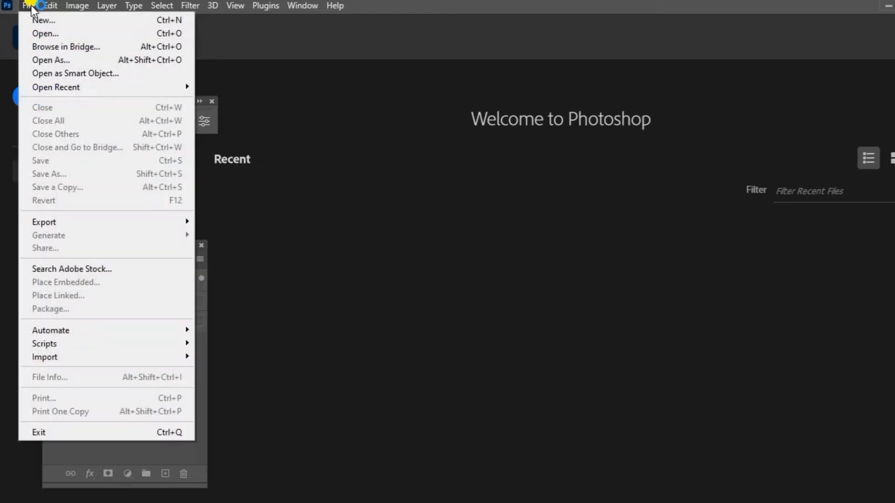
pyautogui.click(54, 26)
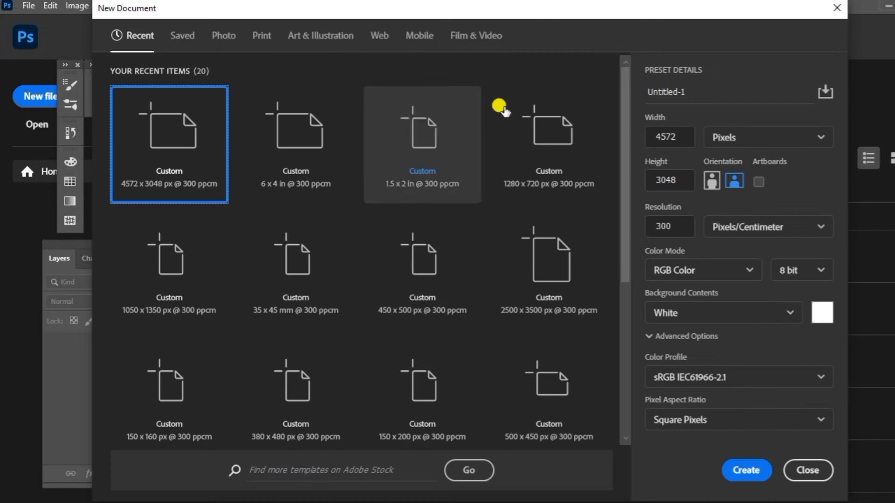
pyautogui.click(717, 138)
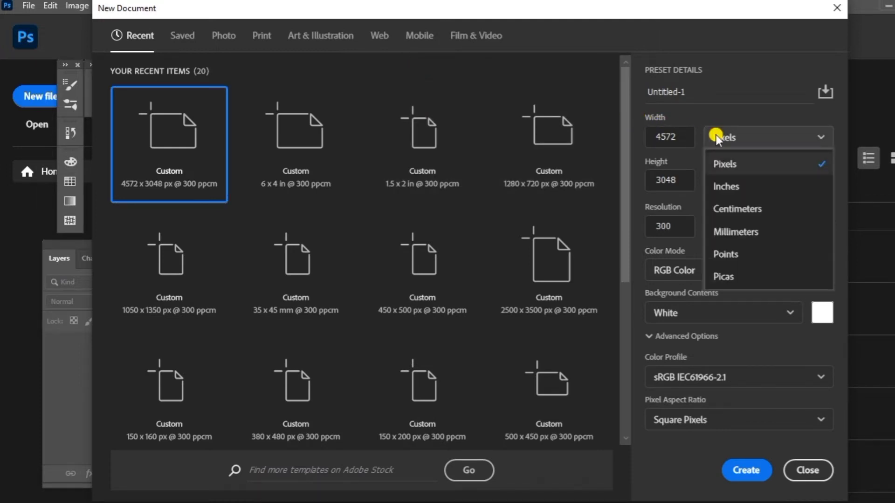
pyautogui.click(715, 187)
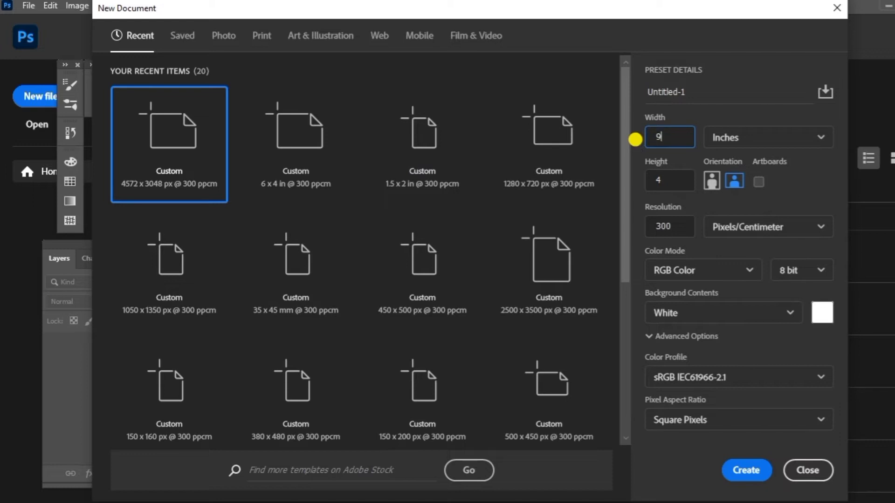
pyautogui.write('9')
pyautogui.click(639, 181)
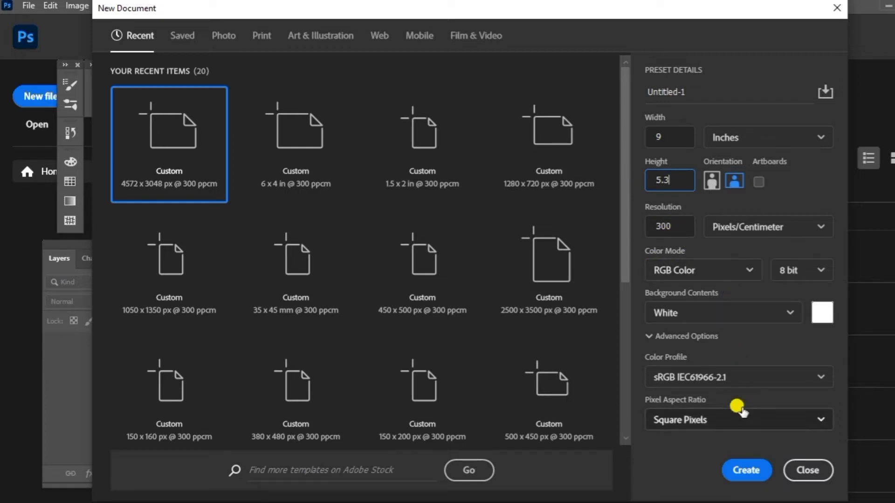
pyautogui.click(695, 269)
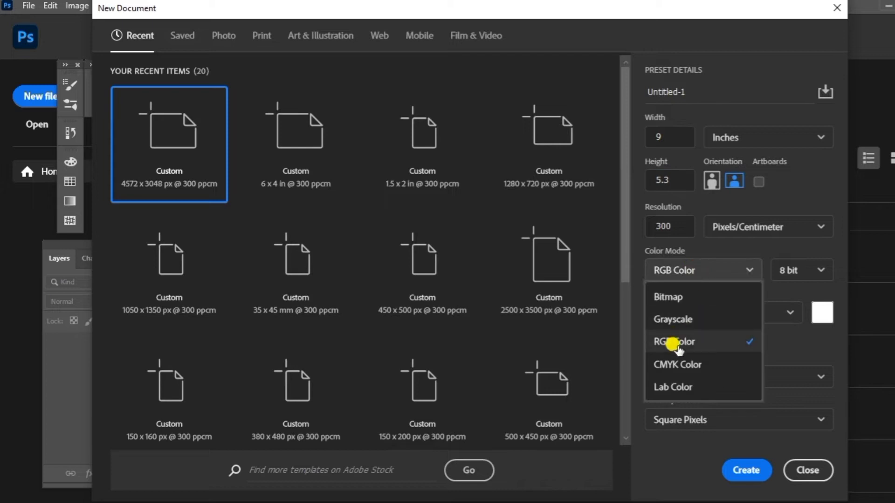
pyautogui.click(714, 271)
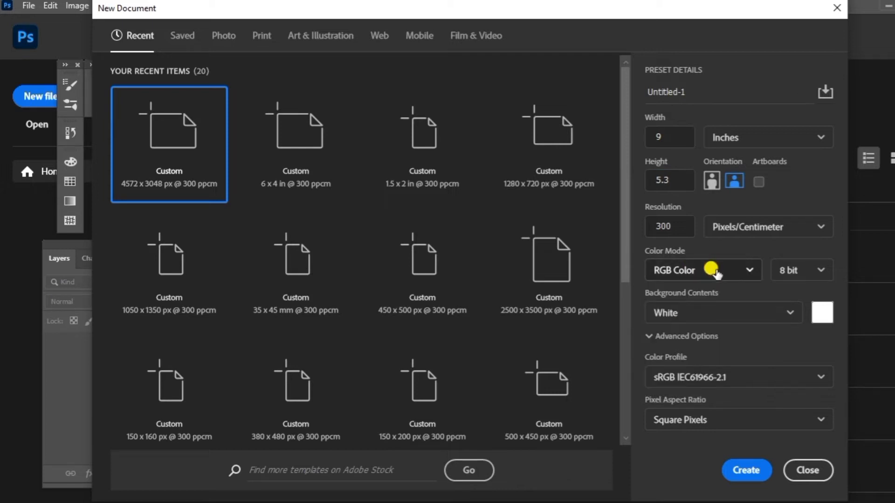
pyautogui.click(747, 472)
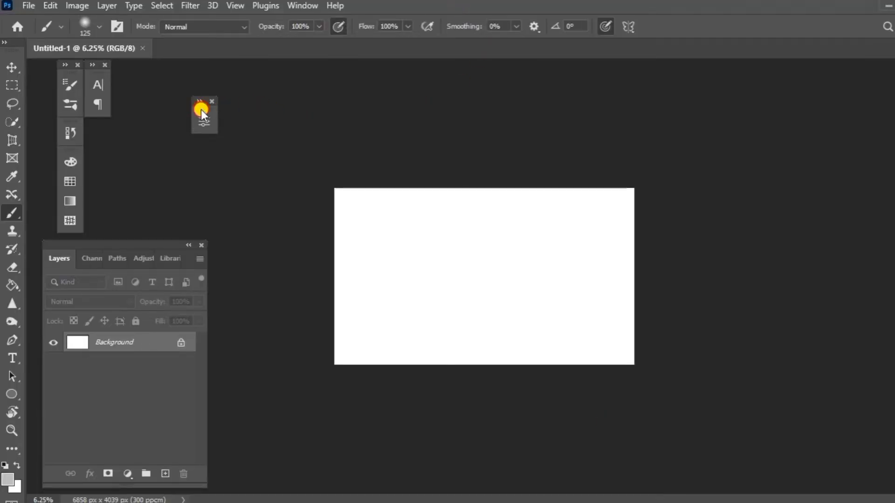
# Step: Dock the floating panel and unlock the background as Layer 0
pyautogui.moveTo(105, 125); pyautogui.dragTo(103, 128)
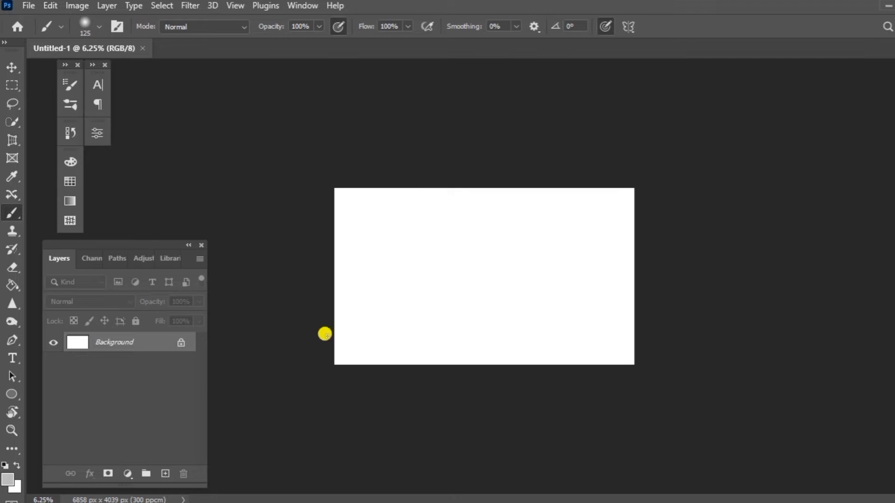
pyautogui.hotkey('ctrl', 'a')
pyautogui.press('v')
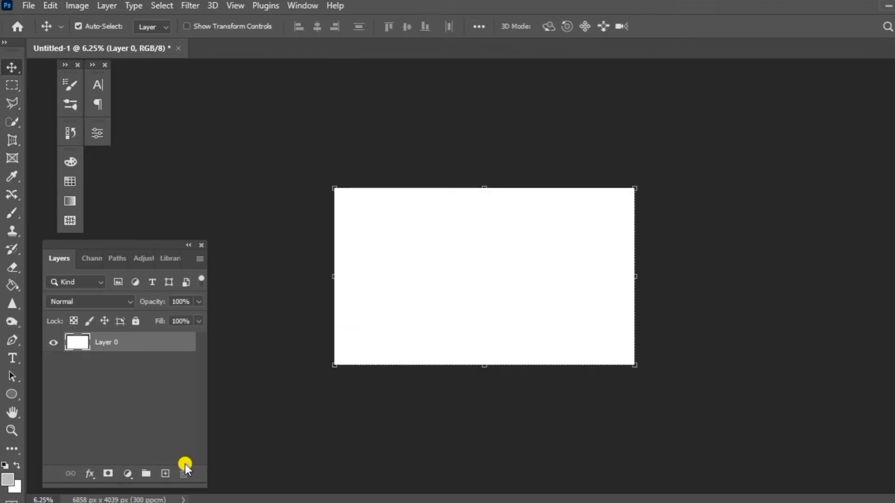
# Step: Draw a rectangular selection across the top third of the canvas
pyautogui.click(19, 85)
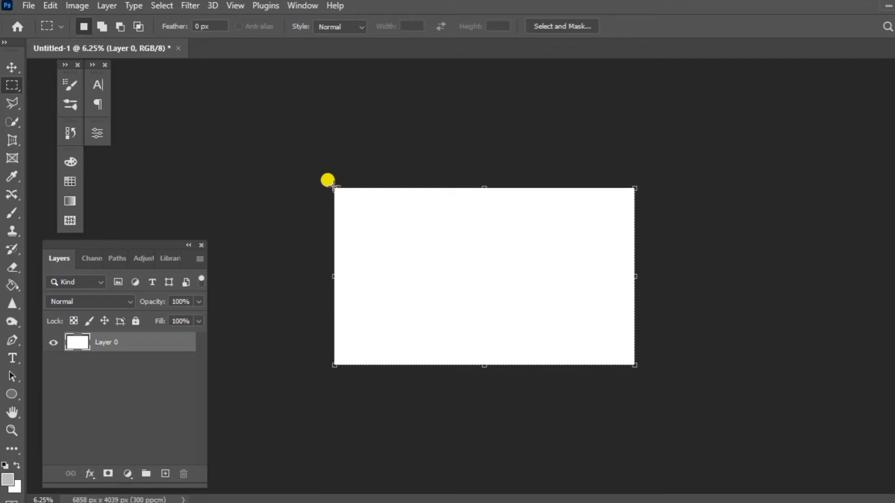
pyautogui.moveTo(334, 188); pyautogui.dragTo(643, 291)
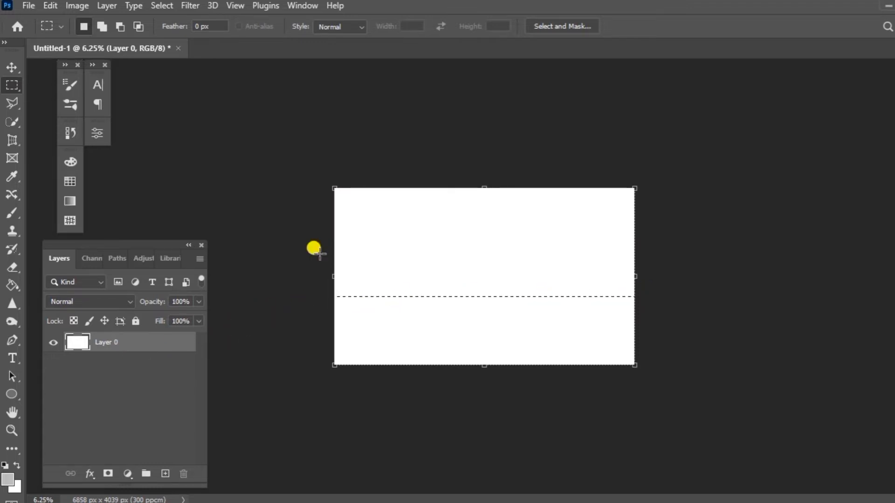
pyautogui.hotkey('ctrl', 'd')
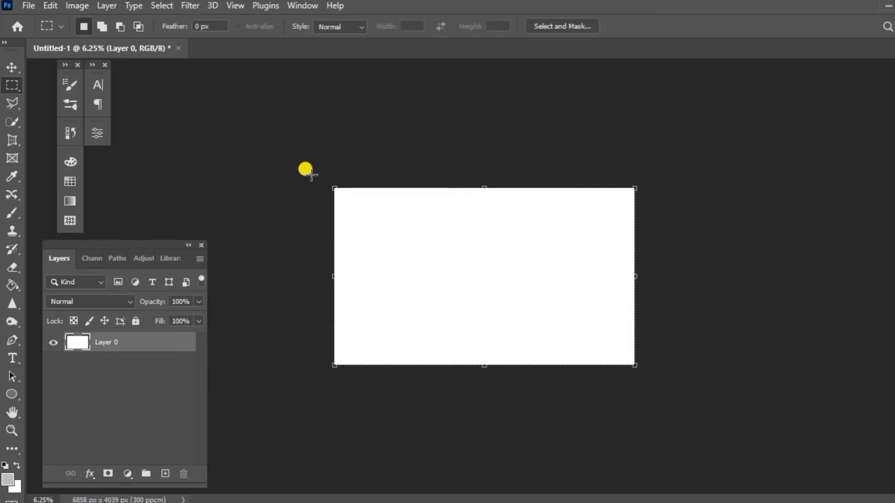
pyautogui.moveTo(335, 189); pyautogui.dragTo(634, 250)
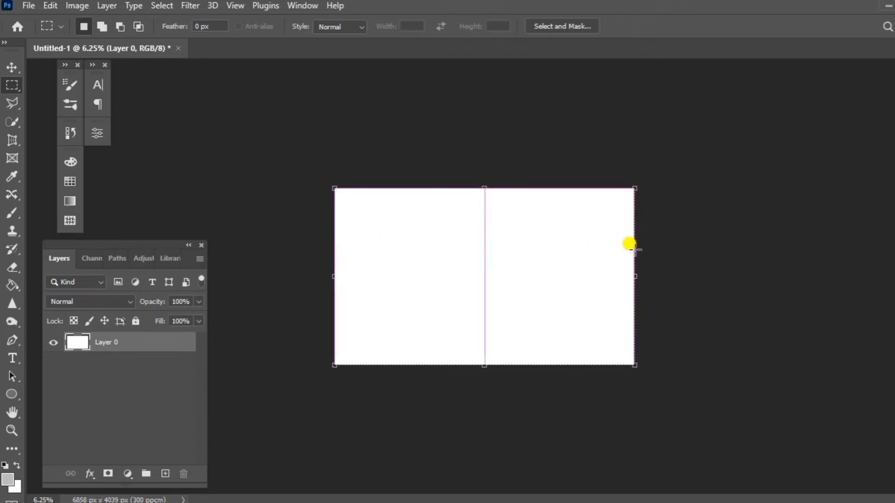
# Step: Fill the top band with a dark brown Solid Color layer and start a pen path at its left edge
pyautogui.click(126, 476)
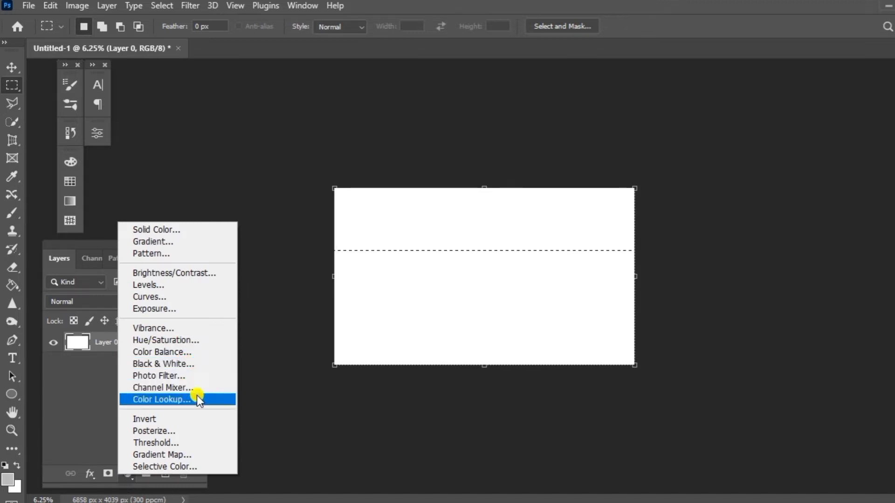
pyautogui.click(171, 230)
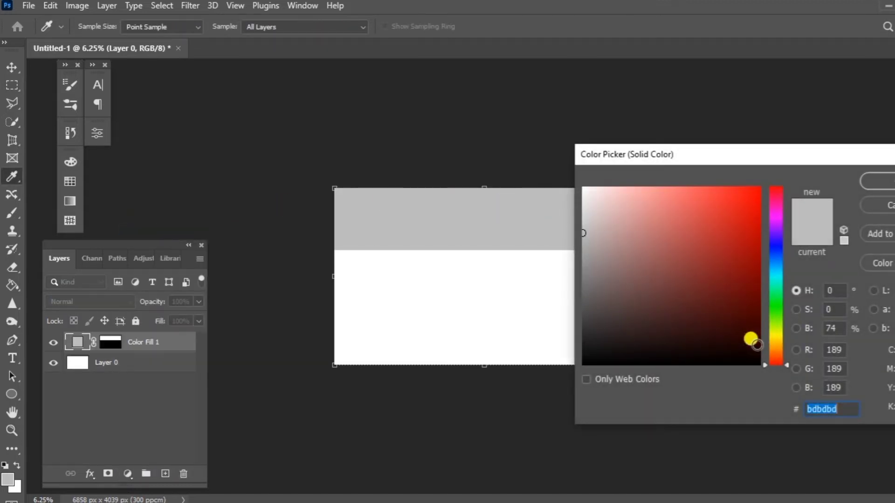
pyautogui.moveTo(777, 330); pyautogui.dragTo(775, 348)
pyautogui.click(754, 344)
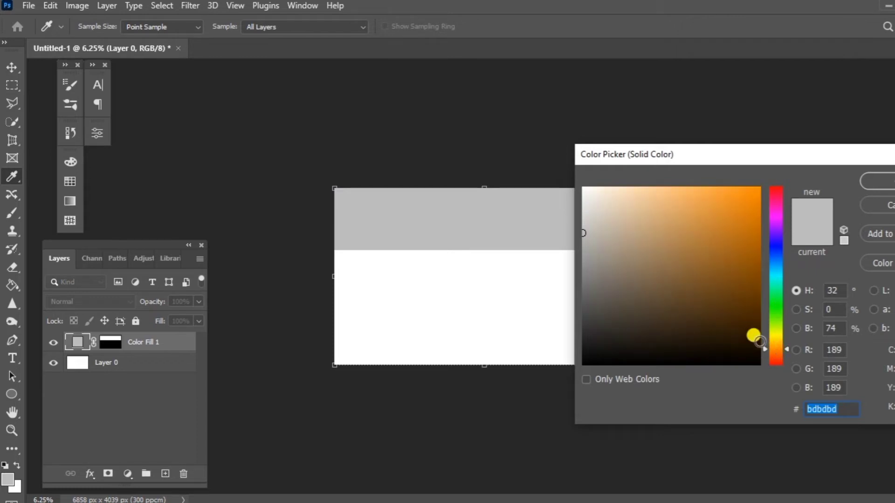
pyautogui.click(875, 181)
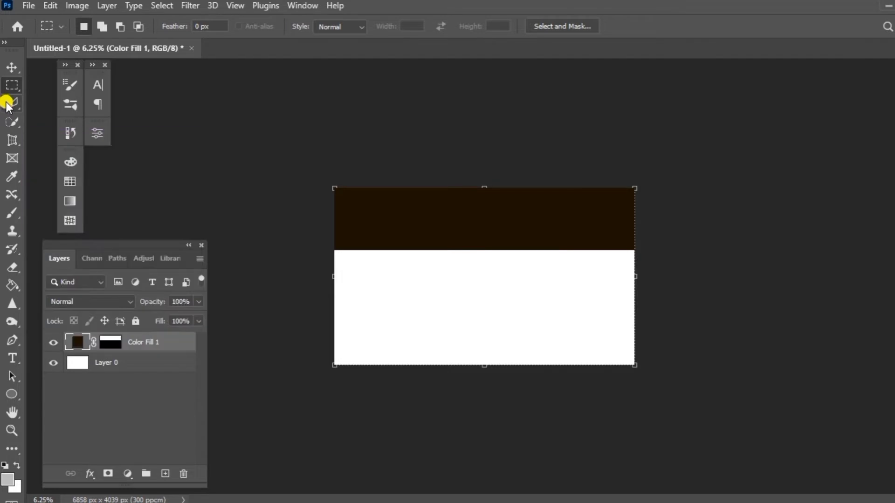
pyautogui.click(14, 341)
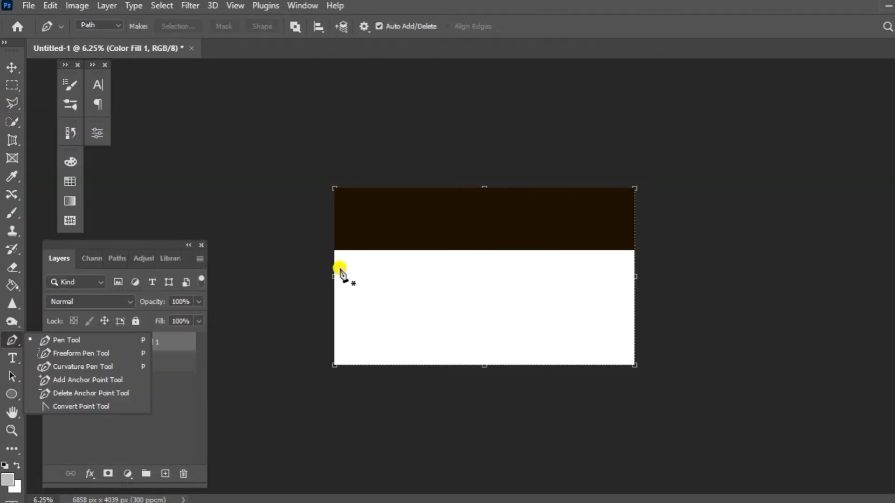
pyautogui.click(335, 241)
# Step: Curve the pen path along the brown band's lower edge and make it a selection with 0 feather
pyautogui.moveTo(495, 221); pyautogui.dragTo(711, 206)
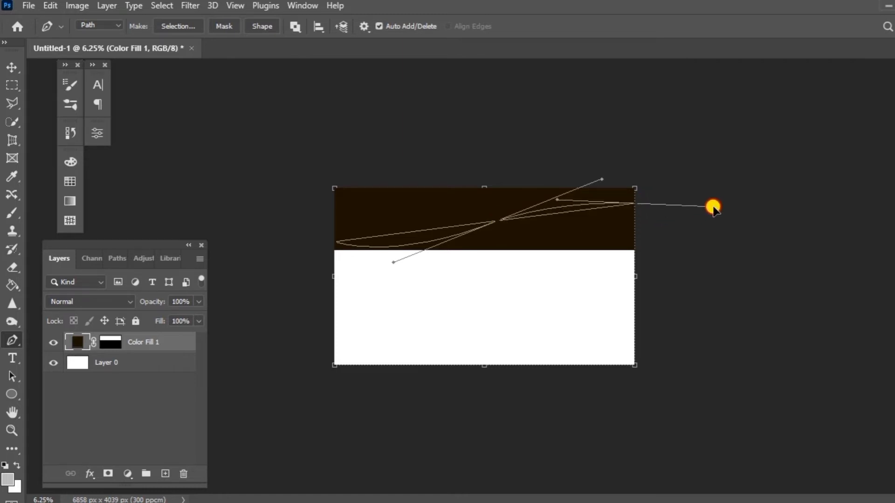
pyautogui.rightClick(350, 253)
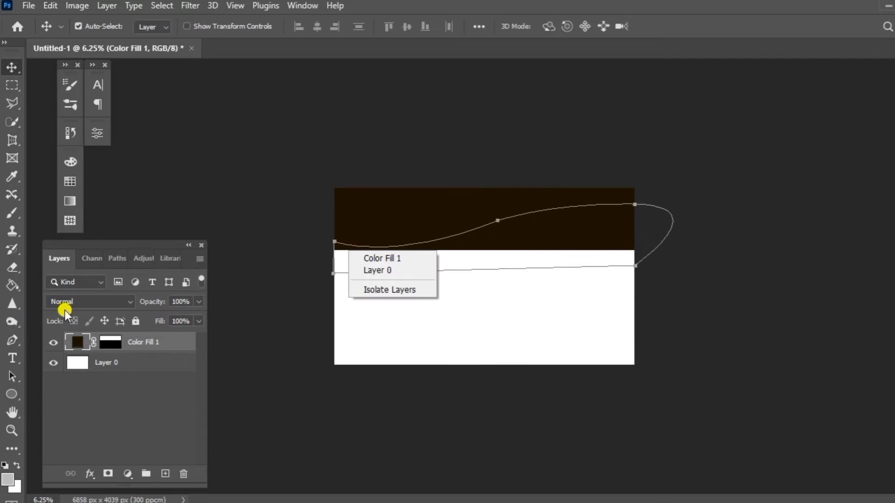
pyautogui.click(12, 349)
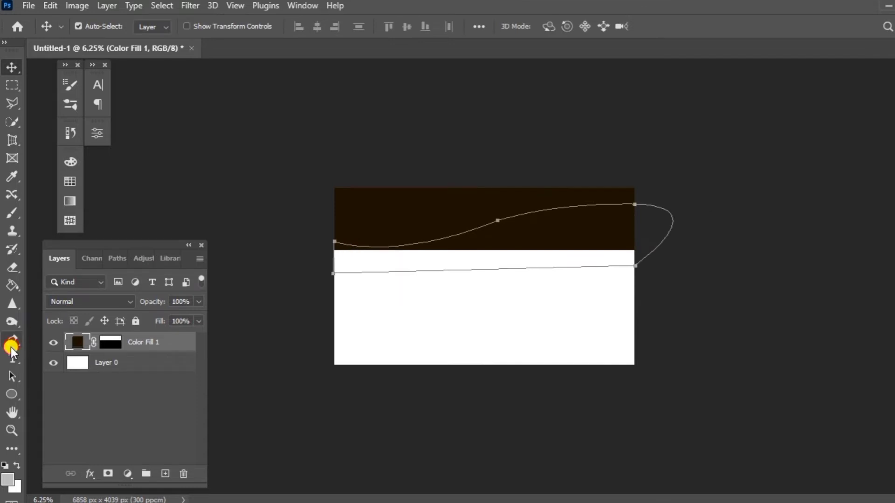
pyautogui.click(12, 340)
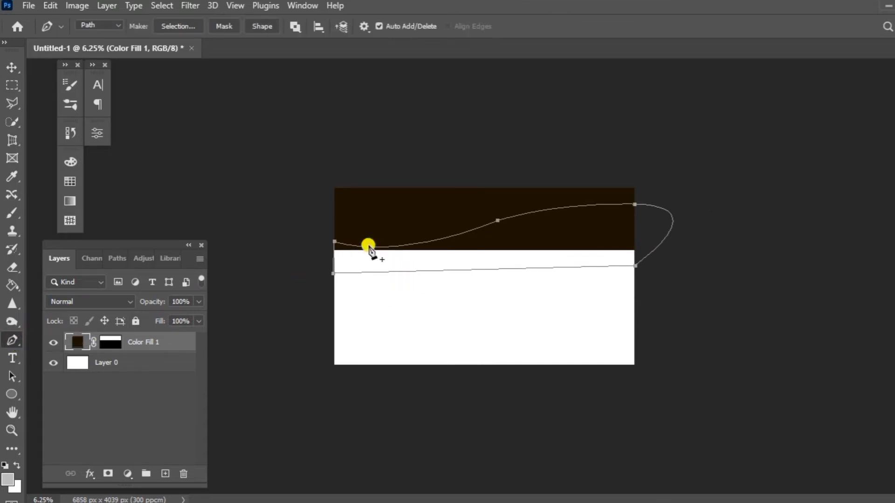
pyautogui.rightClick(371, 251)
pyautogui.click(404, 256)
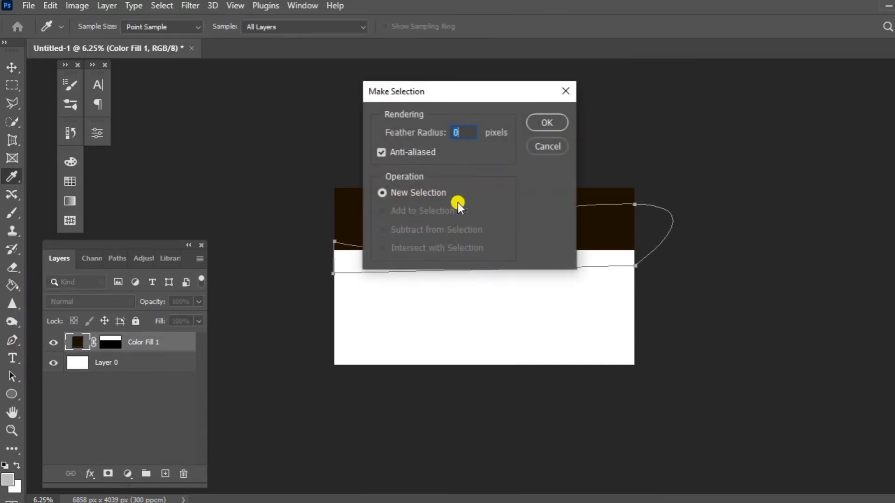
pyautogui.click(547, 122)
pyautogui.click(50, 6)
pyautogui.click(50, 5)
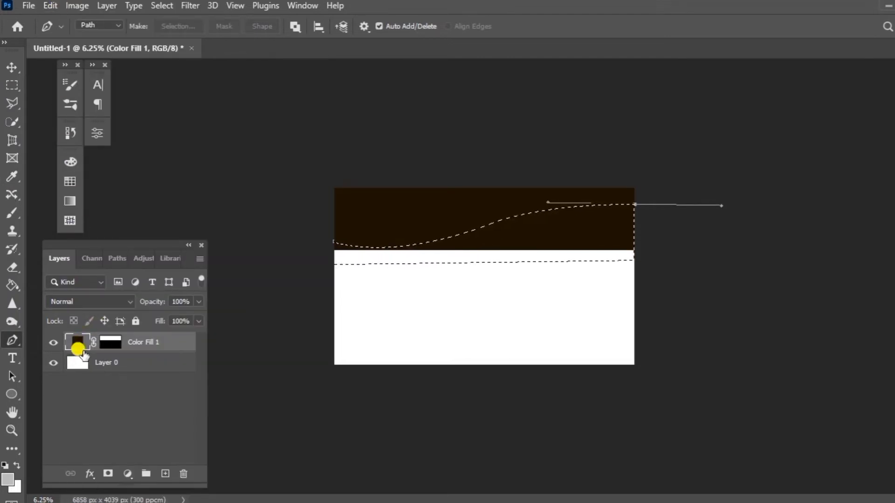
pyautogui.click(105, 343)
# Step: Dismiss a first Fill attempt and target the Color Fill 1 layer mask
pyautogui.click(51, 5)
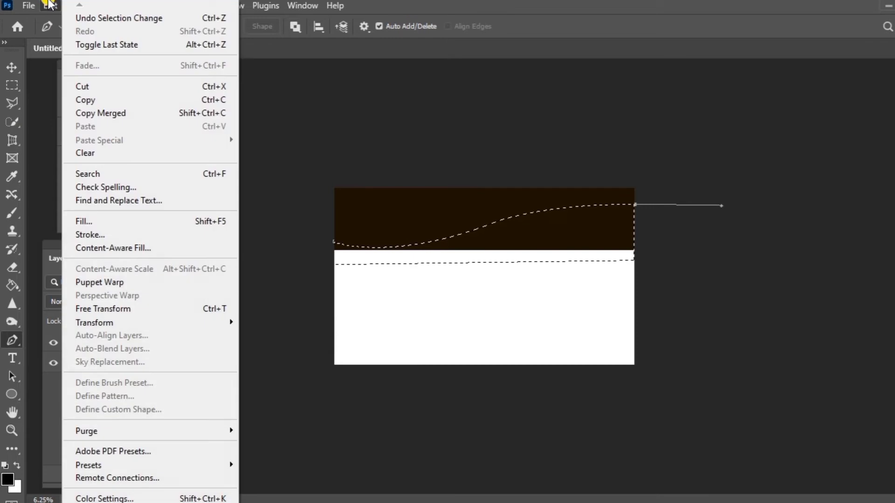
pyautogui.click(93, 228)
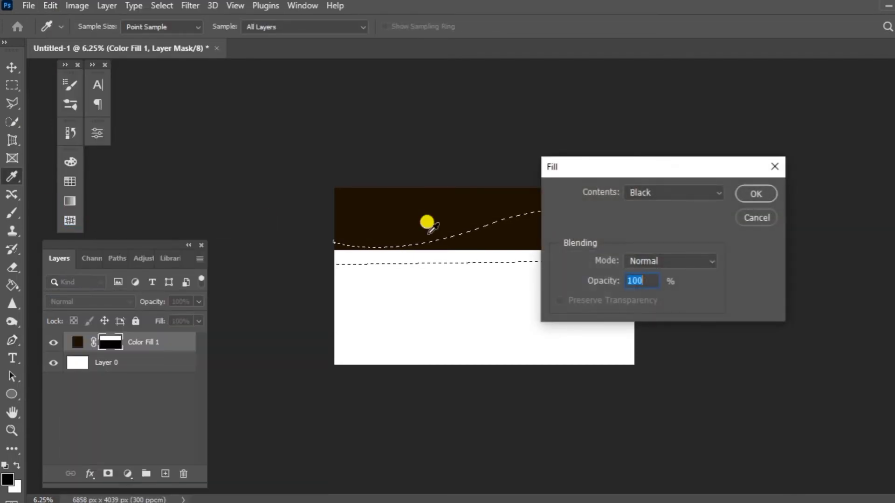
pyautogui.press('p')
pyautogui.click(763, 213)
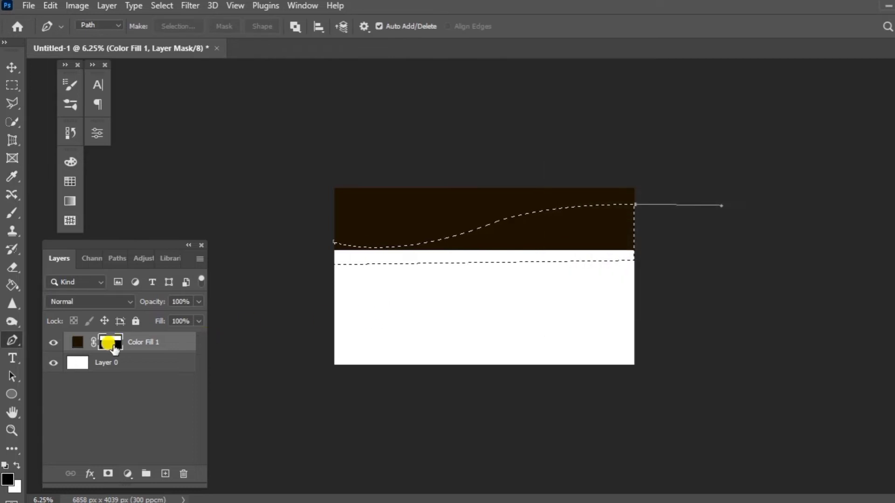
pyautogui.click(75, 342)
pyautogui.click(107, 342)
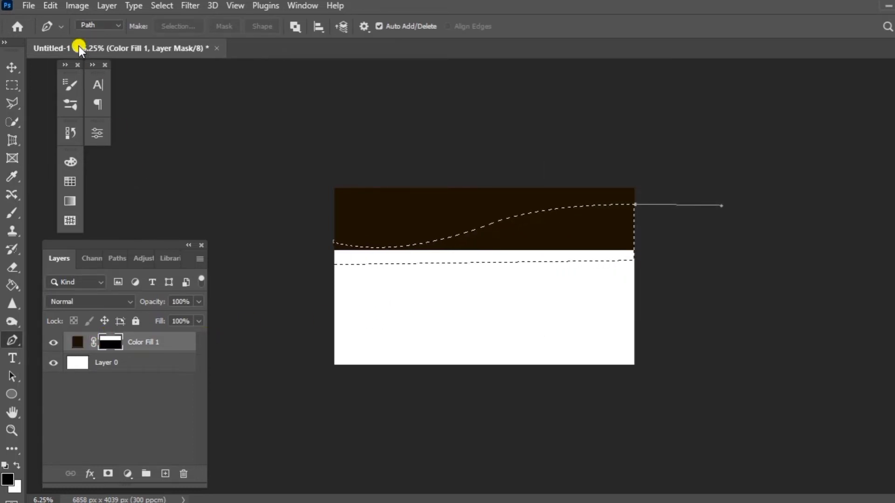
# Step: Fill the mask selection with black for a wavy lower edge, then deselect
pyautogui.click(50, 6)
pyautogui.click(138, 227)
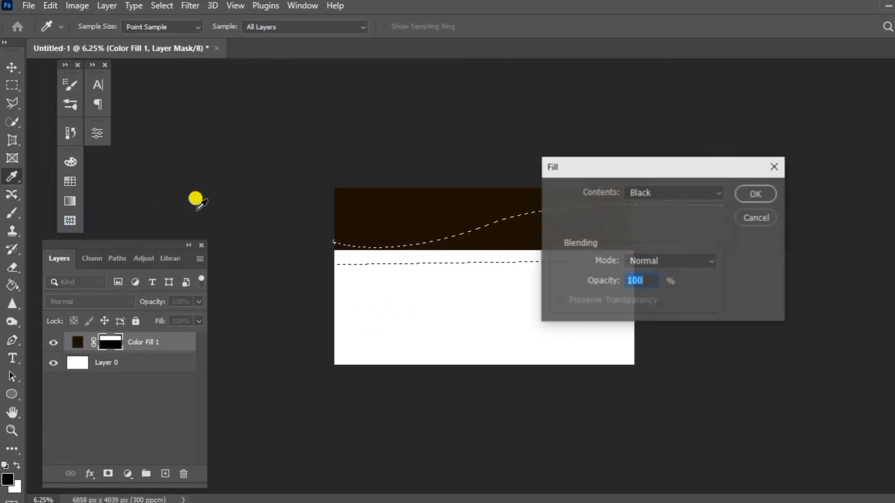
pyautogui.click(754, 194)
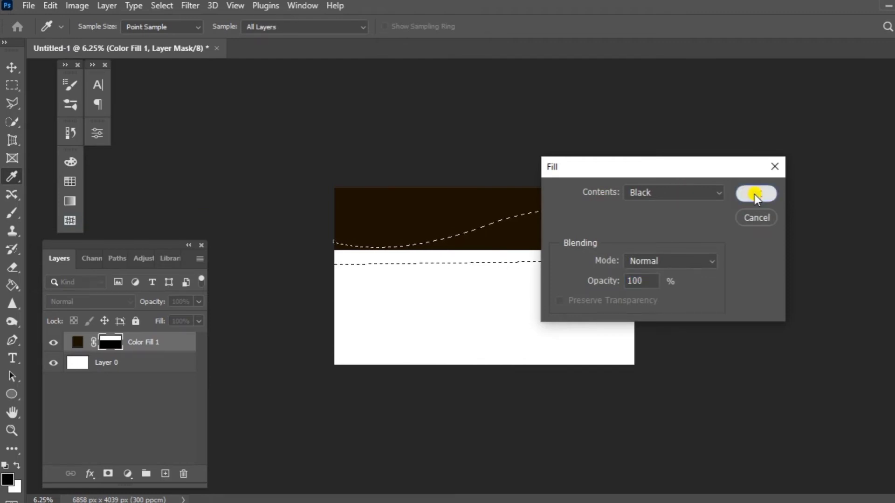
pyautogui.press('p')
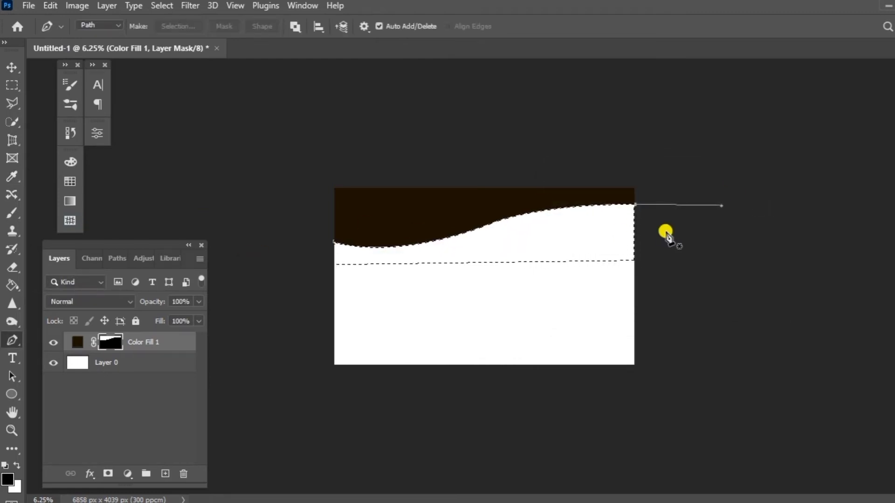
pyautogui.hotkey('ctrl', 'd')
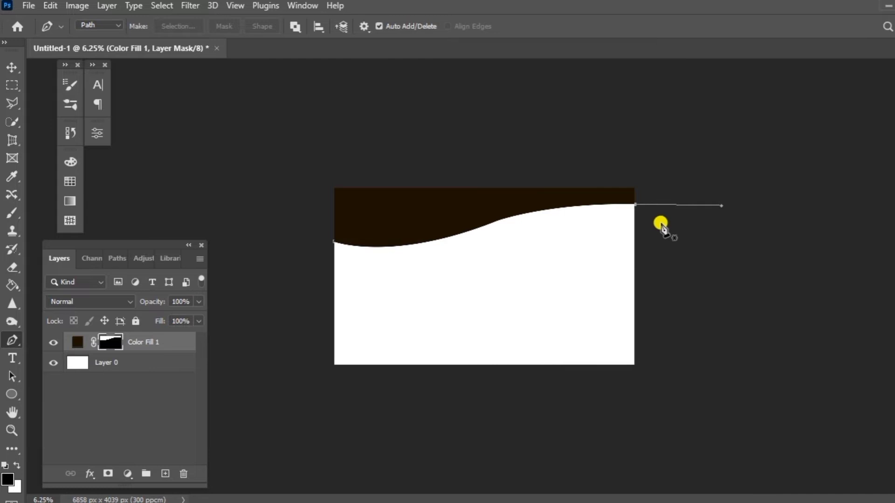
pyautogui.click(152, 342)
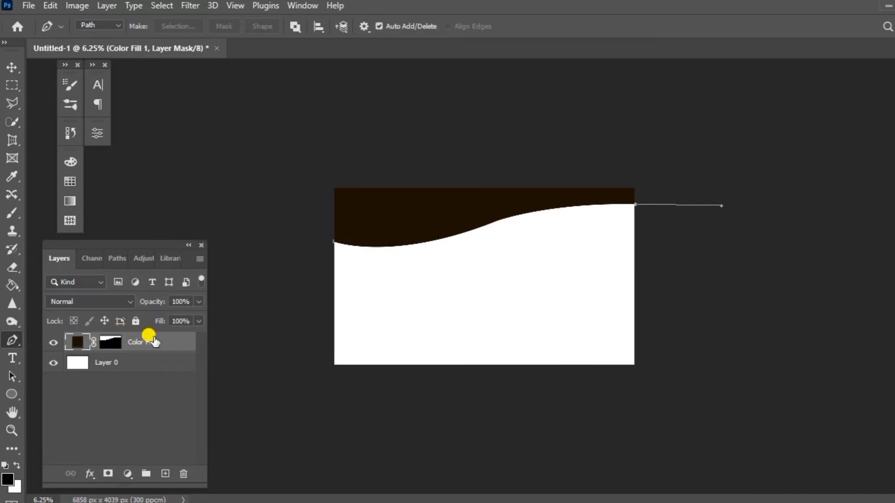
pyautogui.doubleClick(150, 341)
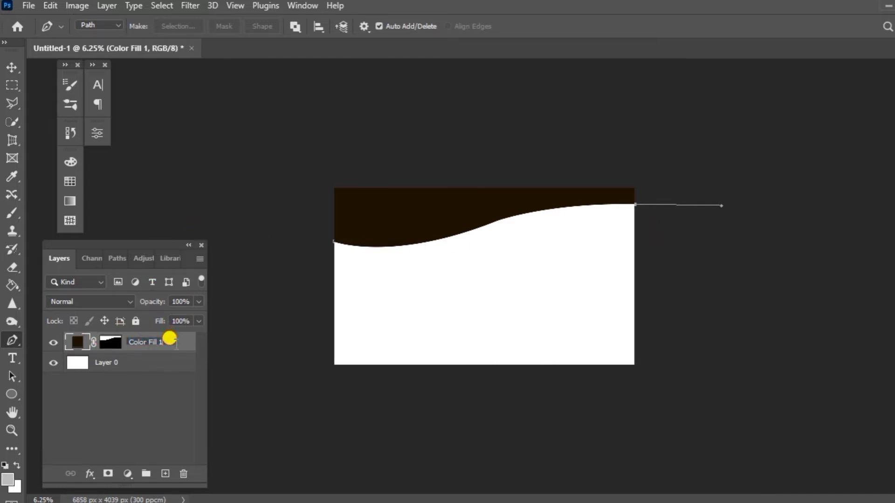
# Step: Keep the Color Fill 1 name and duplicate it as Color Fill 1 copy
pyautogui.press('Return')
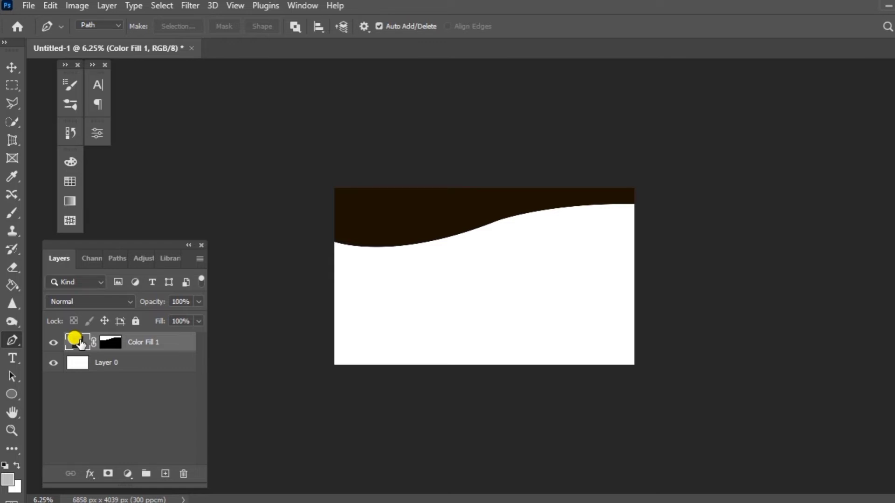
pyautogui.hotkey('ctrl', 'j')
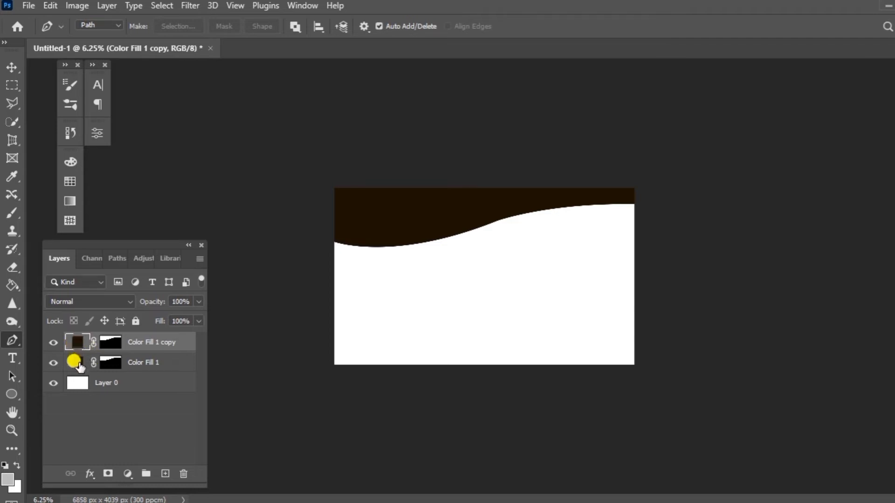
pyautogui.doubleClick(77, 341)
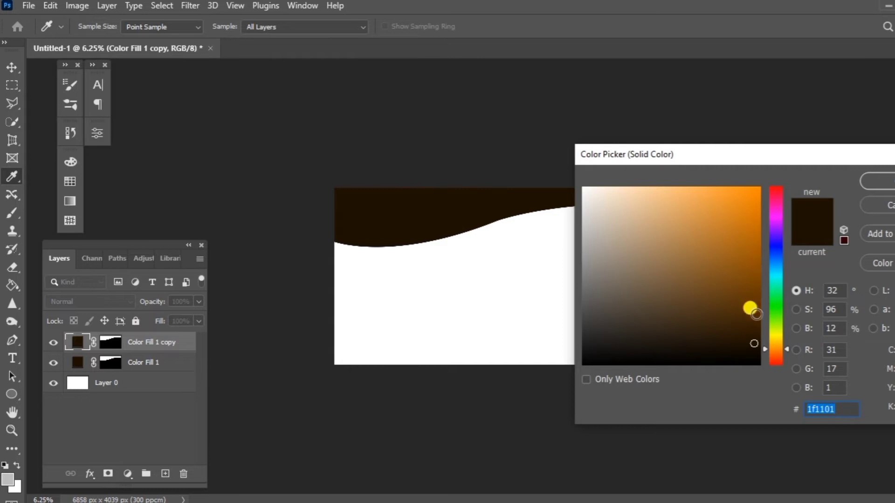
# Step: Change the copy's fill colour to bright gold eac016
pyautogui.click(778, 337)
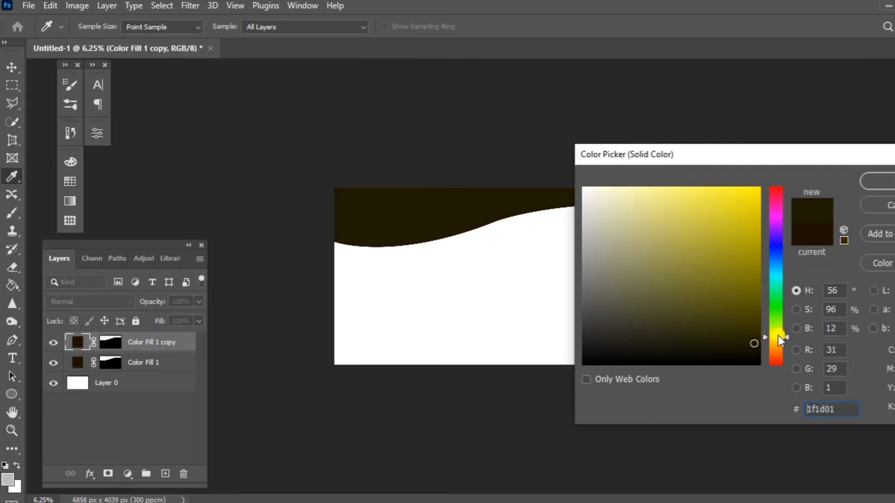
pyautogui.click(748, 241)
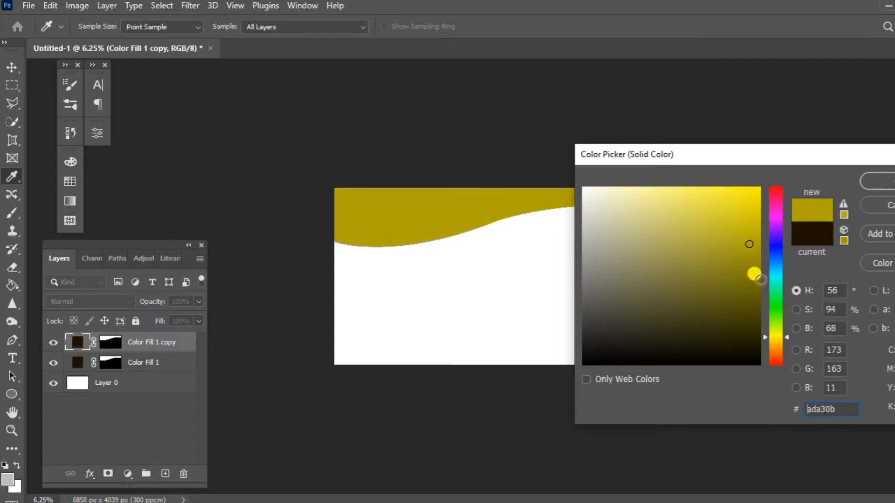
pyautogui.moveTo(779, 328); pyautogui.dragTo(778, 343)
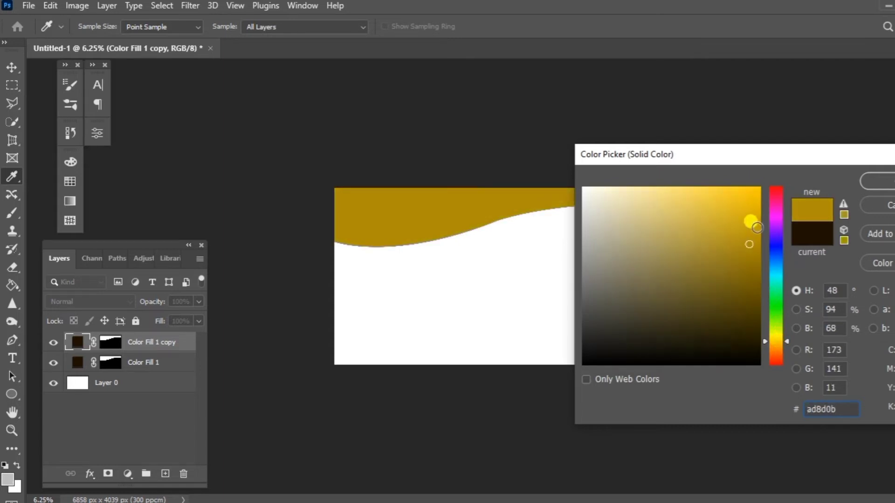
pyautogui.moveTo(741, 204); pyautogui.dragTo(744, 202)
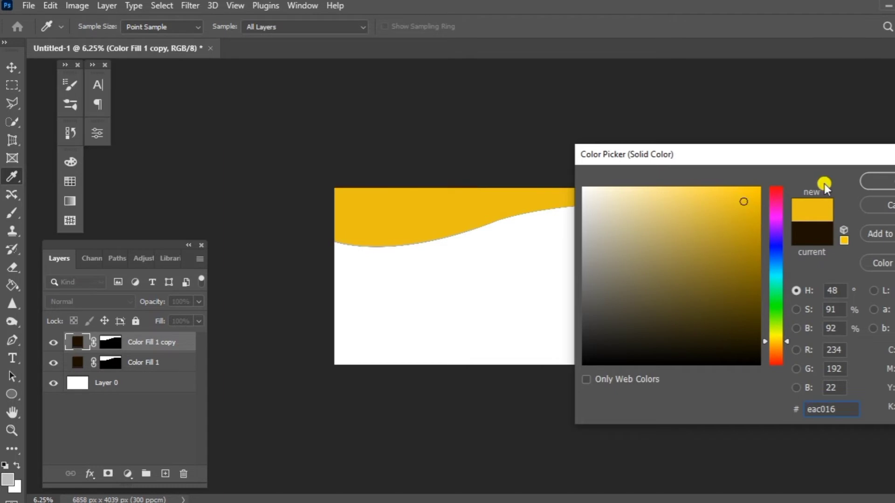
pyautogui.click(879, 181)
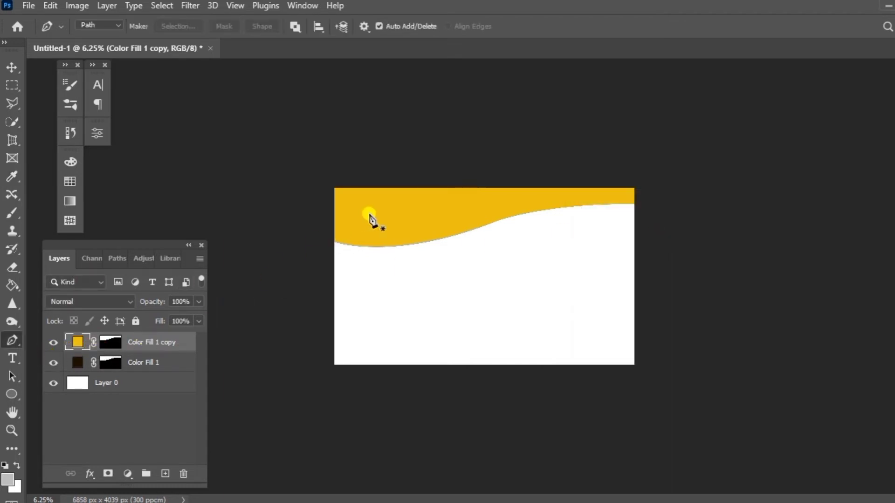
# Step: Shift the gold band down and place its layer beneath Color Fill 1
pyautogui.click(12, 69)
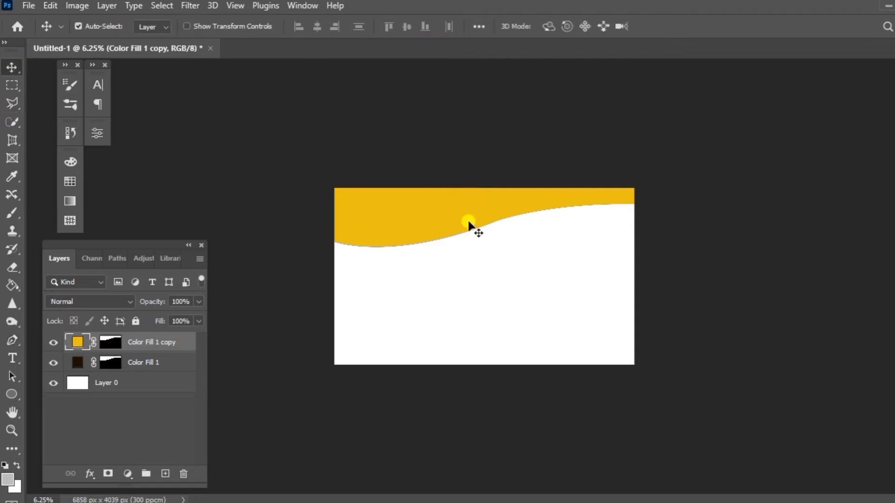
pyautogui.moveTo(473, 227); pyautogui.dragTo(464, 235)
pyautogui.moveTo(139, 342); pyautogui.dragTo(140, 370)
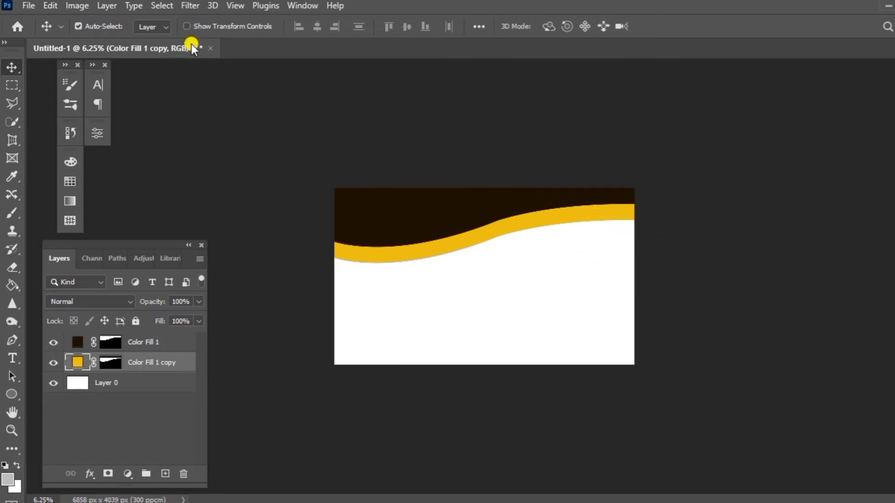
# Step: Rotate and lower the gold band so its strip widens toward the left
pyautogui.click(186, 26)
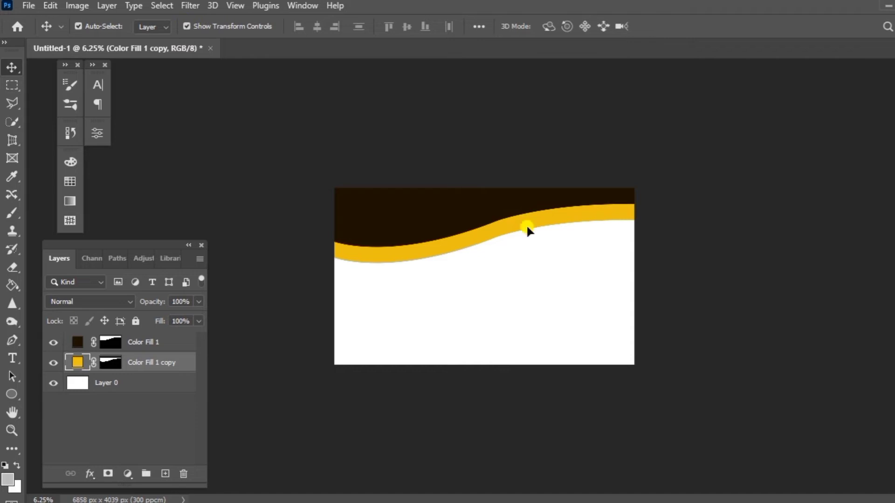
pyautogui.moveTo(643, 210); pyautogui.dragTo(641, 190)
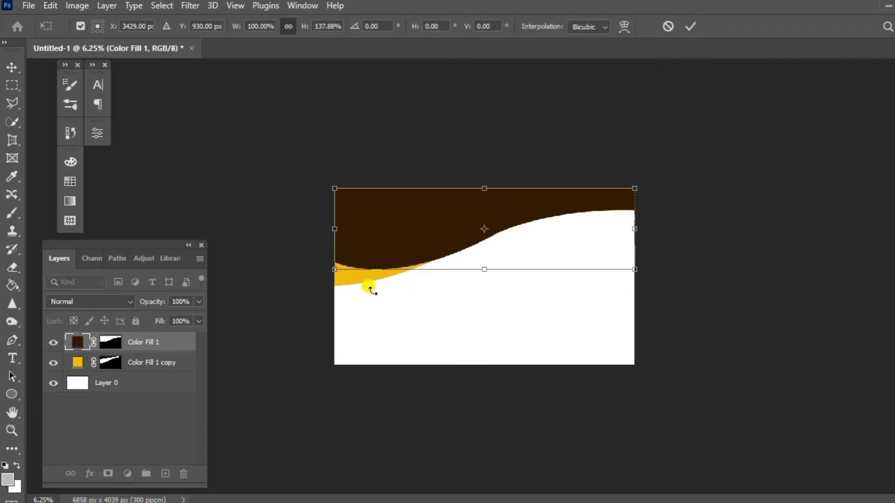
pyautogui.click(690, 26)
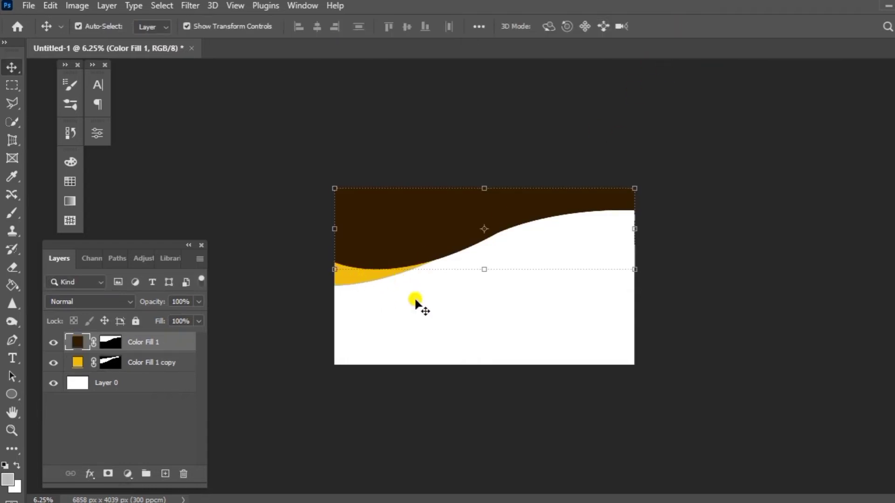
pyautogui.click(365, 276)
pyautogui.moveTo(366, 275); pyautogui.dragTo(365, 295)
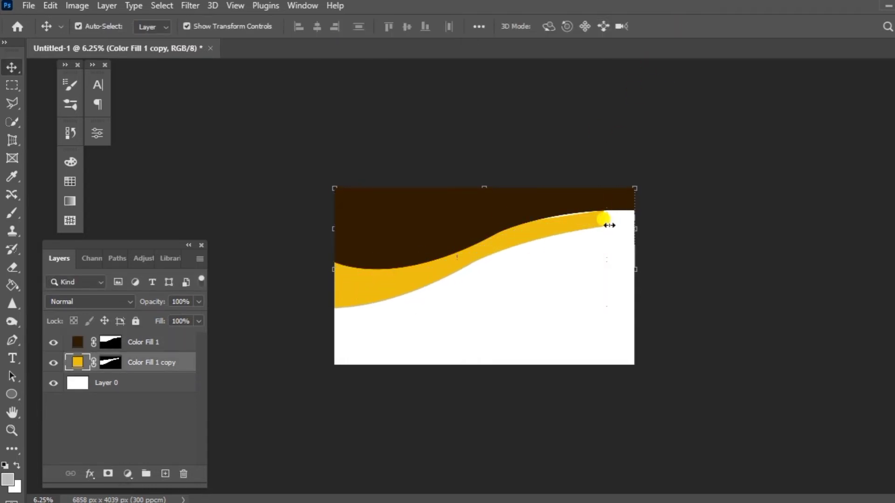
pyautogui.moveTo(616, 215); pyautogui.dragTo(448, 266)
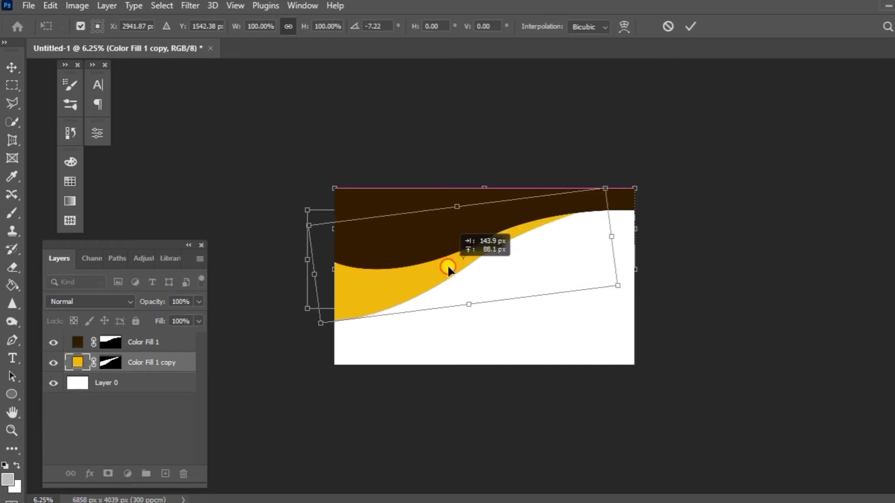
pyautogui.click(135, 378)
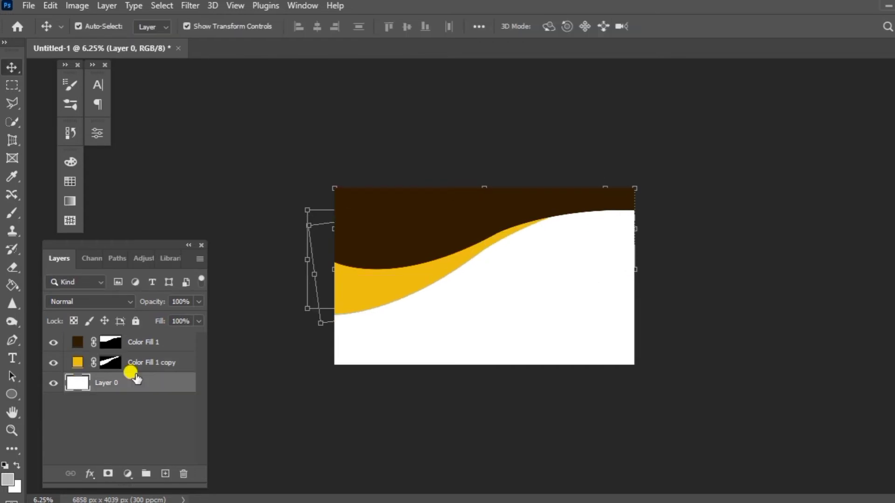
pyautogui.click(125, 475)
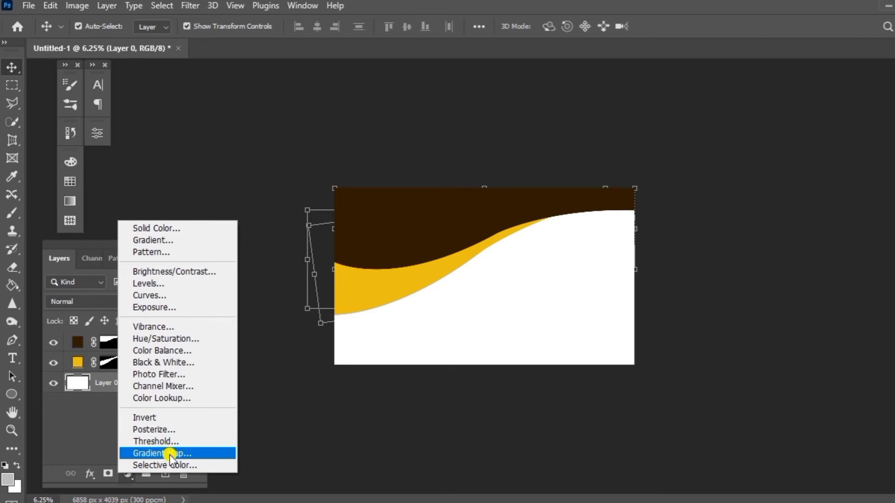
# Step: Add a Gradient Fill layer above Layer 0 angled at about -175°
pyautogui.click(153, 240)
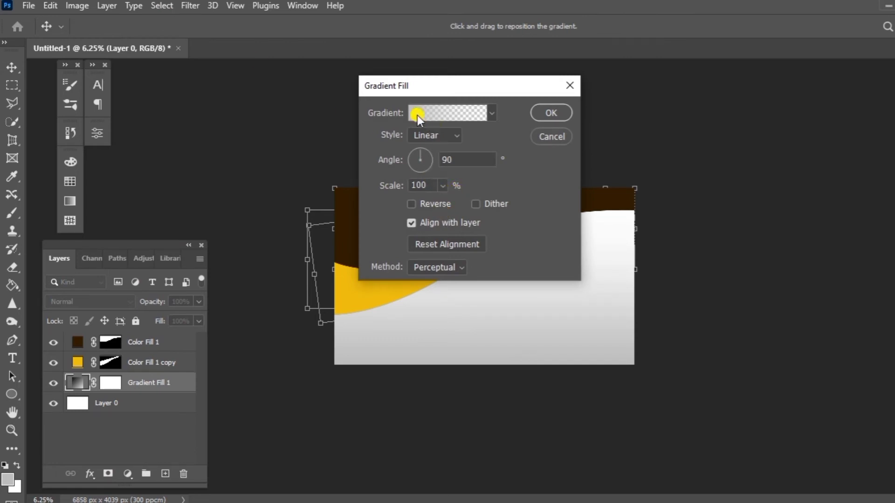
pyautogui.click(430, 114)
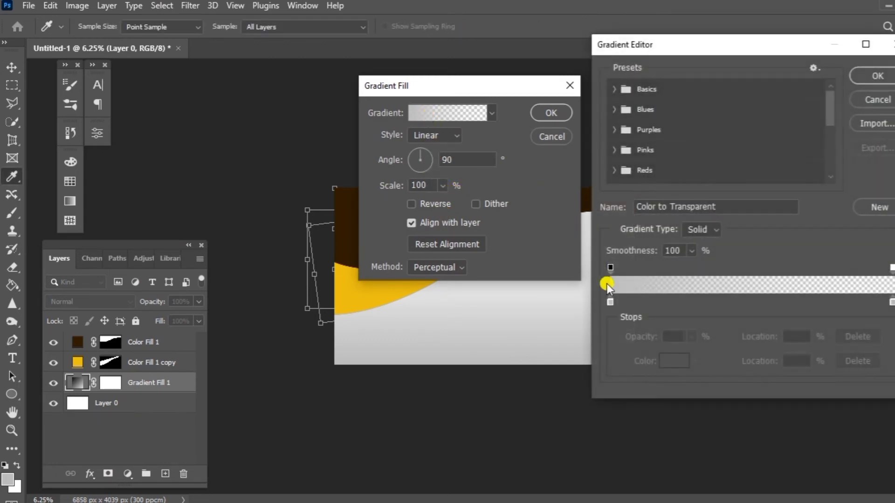
pyautogui.click(607, 304)
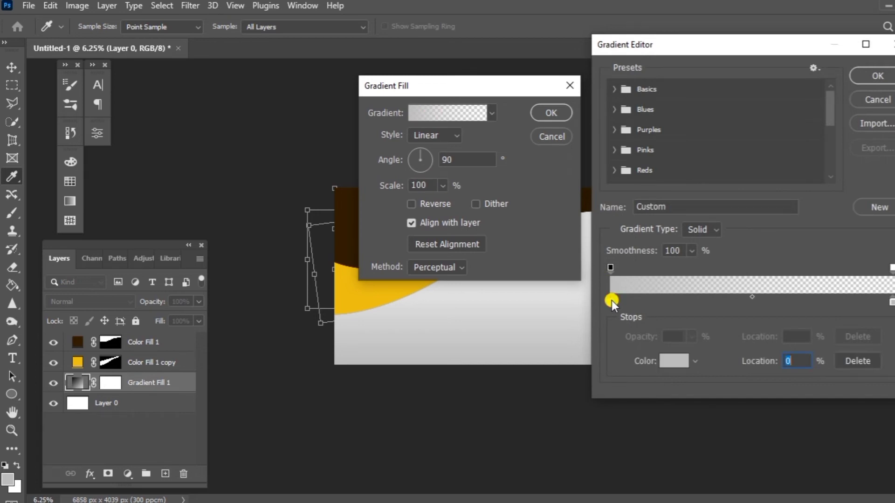
pyautogui.press('Return')
pyautogui.click(421, 170)
pyautogui.moveTo(420, 169)
pyautogui.mouseDown()
pyautogui.moveTo(429, 157)
pyautogui.moveTo(410, 161)
pyautogui.mouseUp()
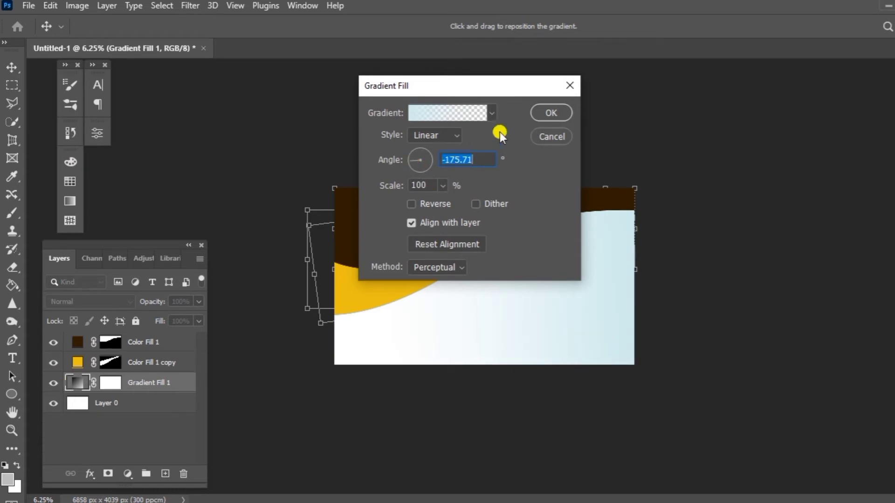
# Step: Set the gradient colour stop to pale cream-green f1f9d6 and apply the fill
pyautogui.click(446, 112)
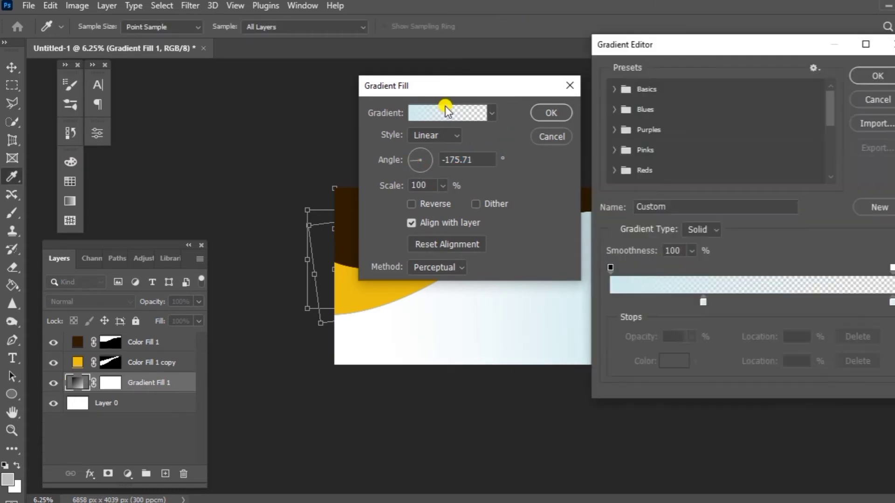
pyautogui.doubleClick(703, 302)
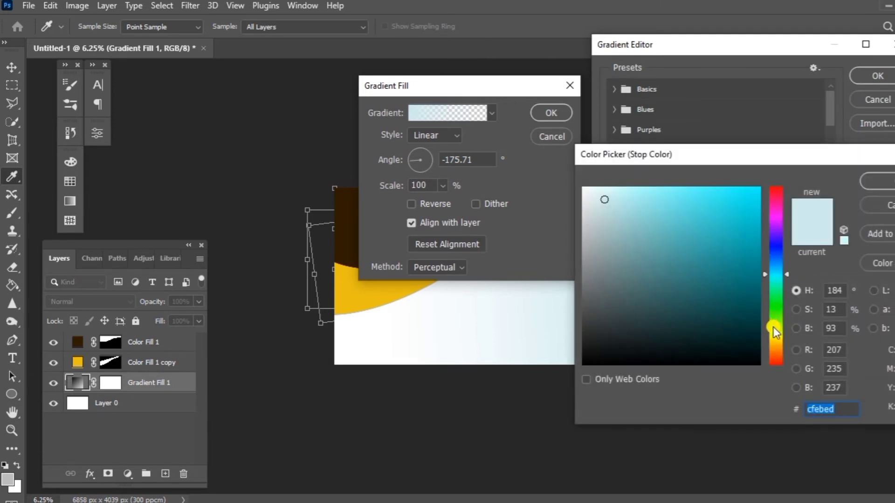
pyautogui.click(773, 327)
pyautogui.moveTo(605, 194)
pyautogui.mouseDown()
pyautogui.moveTo(599, 184)
pyautogui.moveTo(615, 185)
pyautogui.mouseUp()
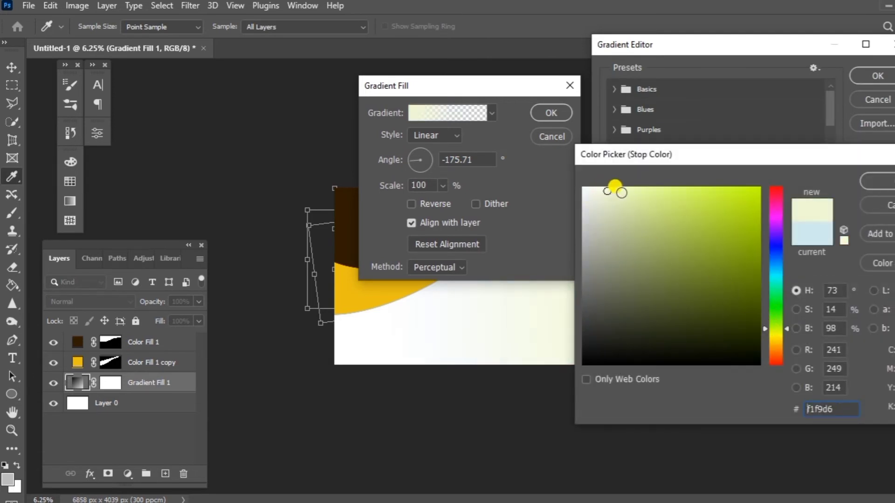
pyautogui.click(872, 182)
pyautogui.click(542, 114)
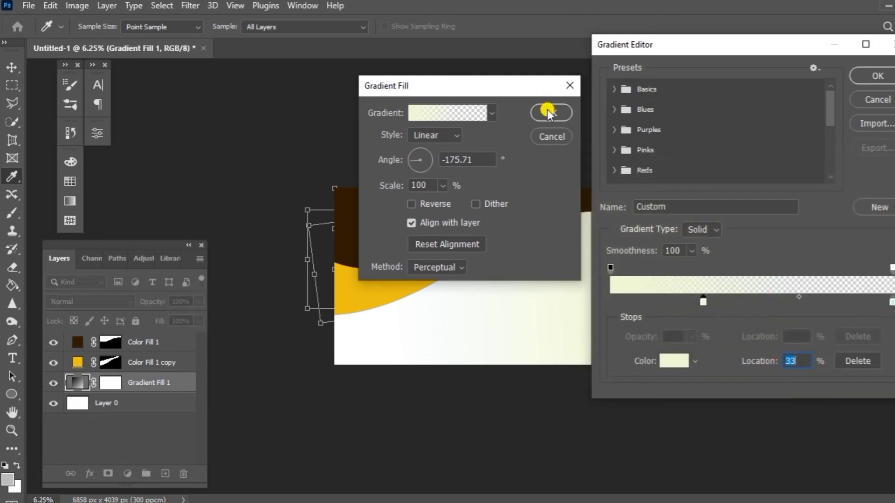
pyautogui.click(877, 76)
pyautogui.click(546, 114)
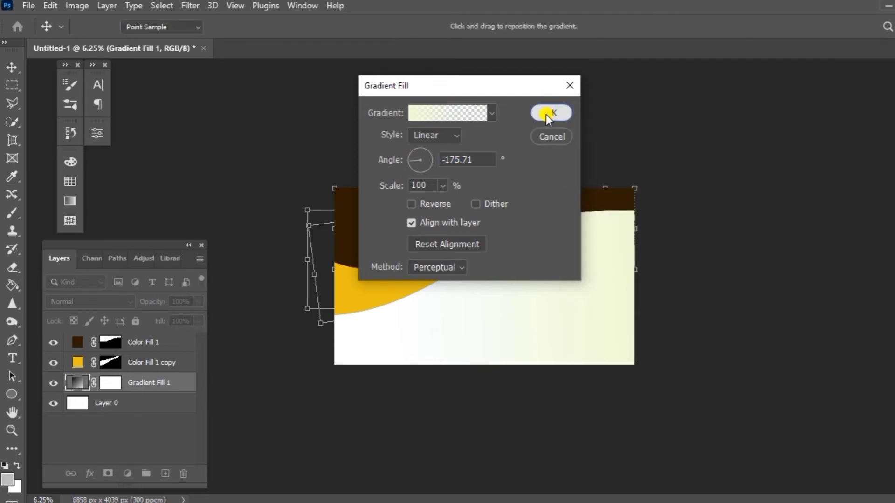
# Step: Open the channels4_profile logo image beside the card, then return to the Untitled-1 document
pyautogui.click(27, 5)
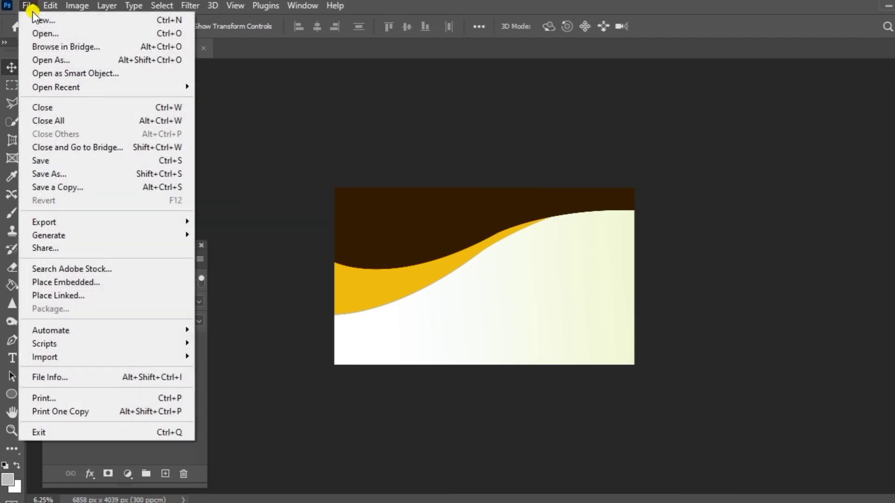
pyautogui.click(35, 32)
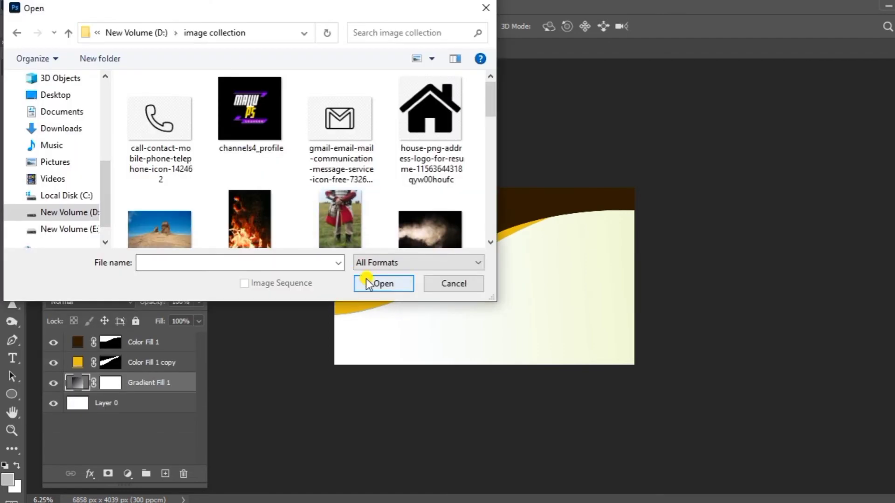
pyautogui.click(235, 122)
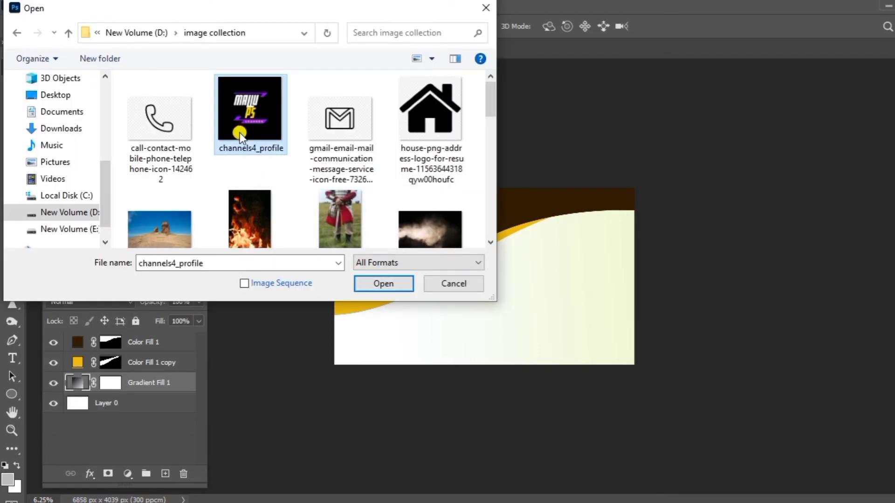
pyautogui.click(387, 281)
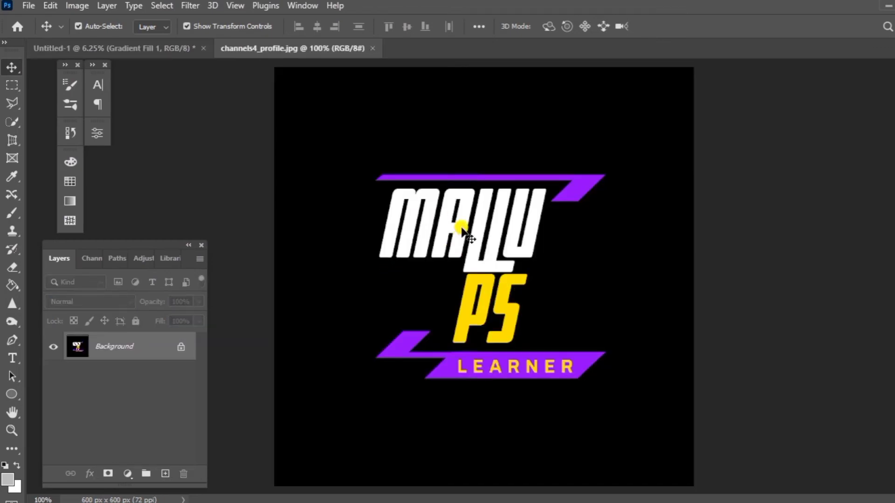
pyautogui.click(137, 48)
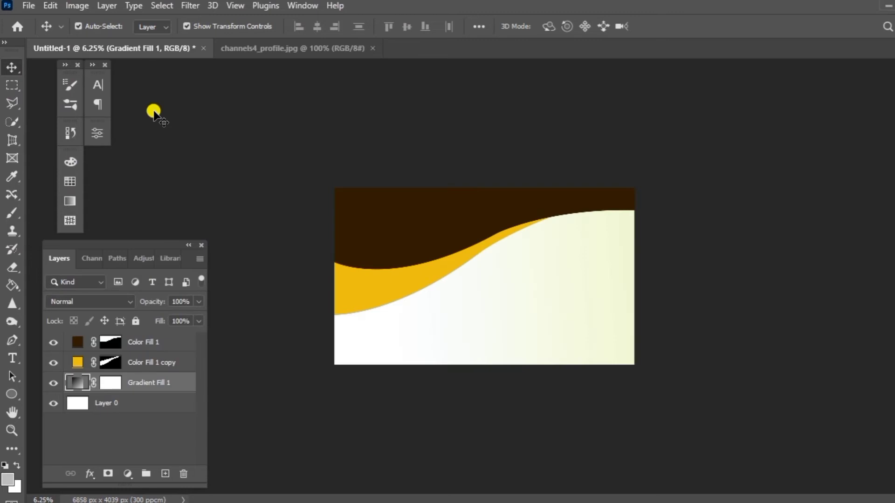
pyautogui.click(13, 393)
# Step: Draw a black circle at the card's top-left and drag the logo in as Layer 1
pyautogui.moveTo(363, 201); pyautogui.dragTo(398, 237)
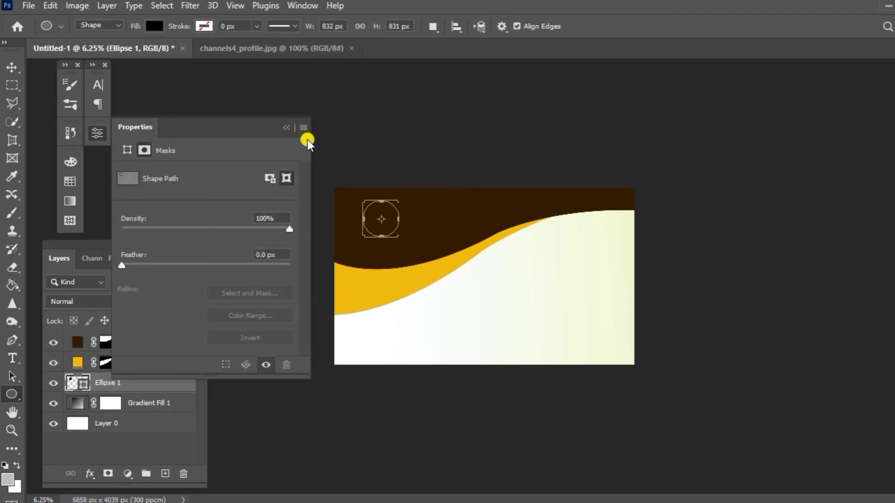
pyautogui.click(286, 127)
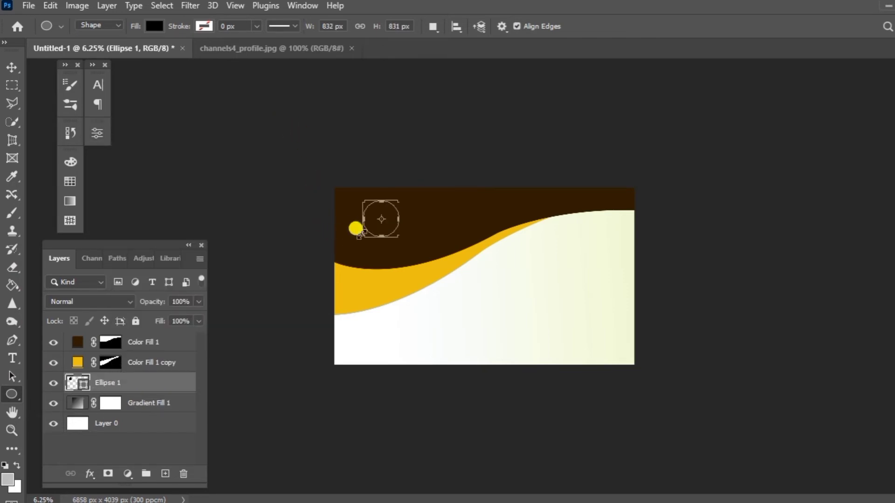
pyautogui.click(229, 49)
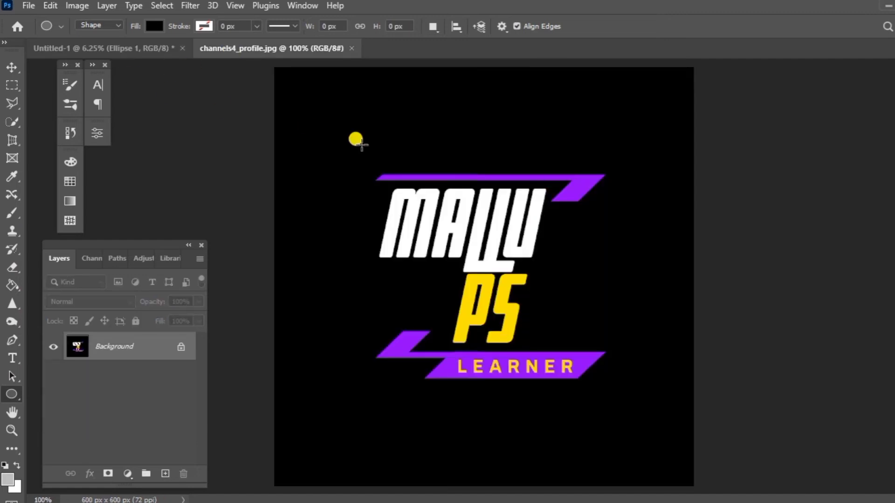
pyautogui.click(14, 68)
pyautogui.moveTo(474, 231); pyautogui.dragTo(248, 104)
pyautogui.moveTo(370, 205); pyautogui.dragTo(392, 228)
# Step: Undo the accidental band move and stack Layer 1 and Ellipse 1 above the wave bands
pyautogui.hotkey('ctrl', 'z')
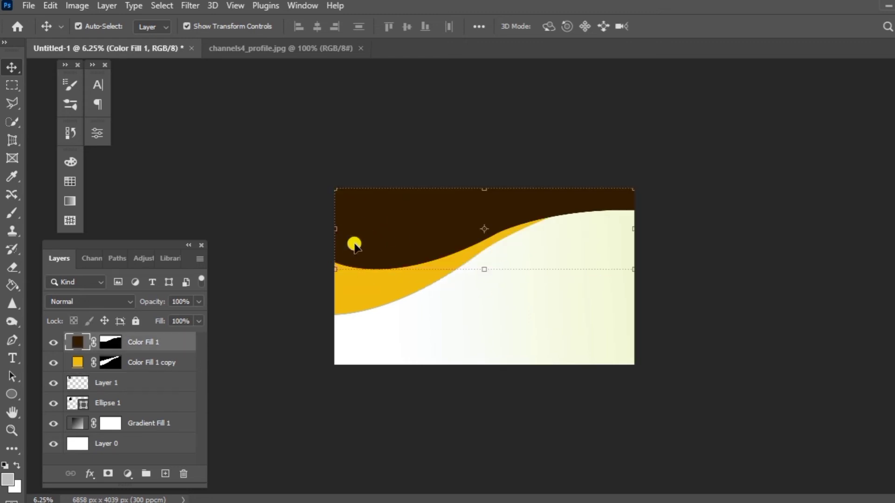
pyautogui.moveTo(137, 383); pyautogui.dragTo(145, 334)
pyautogui.moveTo(125, 402); pyautogui.dragTo(128, 345)
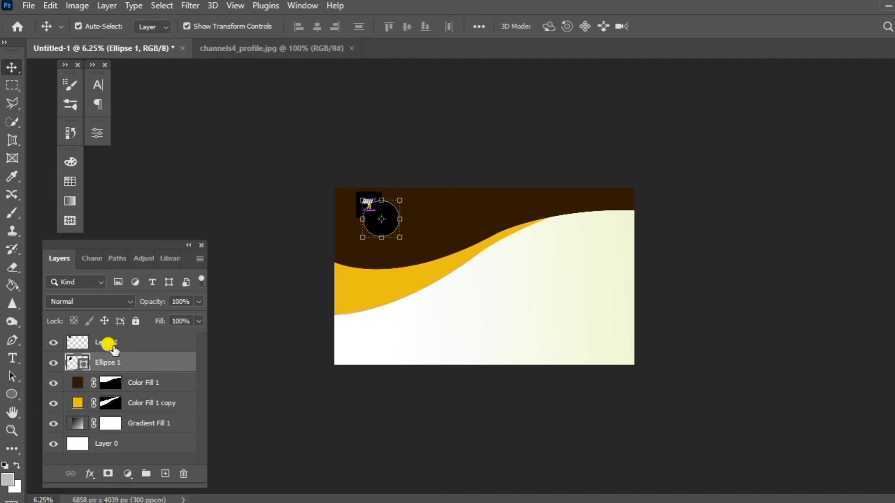
# Step: Move the logo onto the black circle and enlarge it to 169%
pyautogui.click(414, 157)
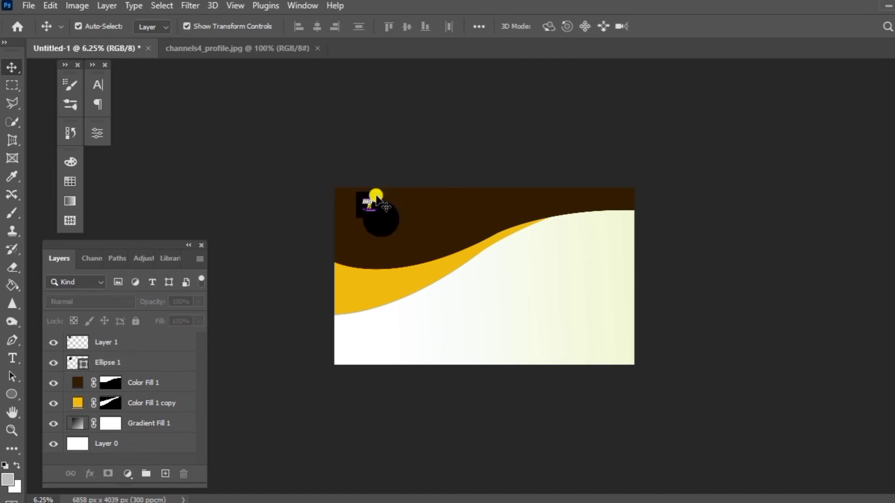
pyautogui.moveTo(377, 198); pyautogui.dragTo(387, 221)
pyautogui.hotkey('ctrl', 't')
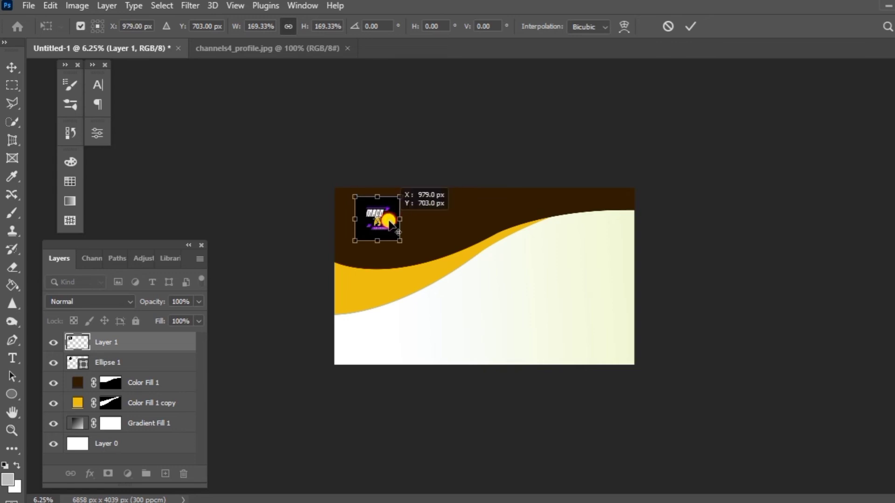
pyautogui.click(125, 344)
# Step: Clip the logo layer to the black circle and nudge it slightly right to centre it
pyautogui.rightClick(118, 345)
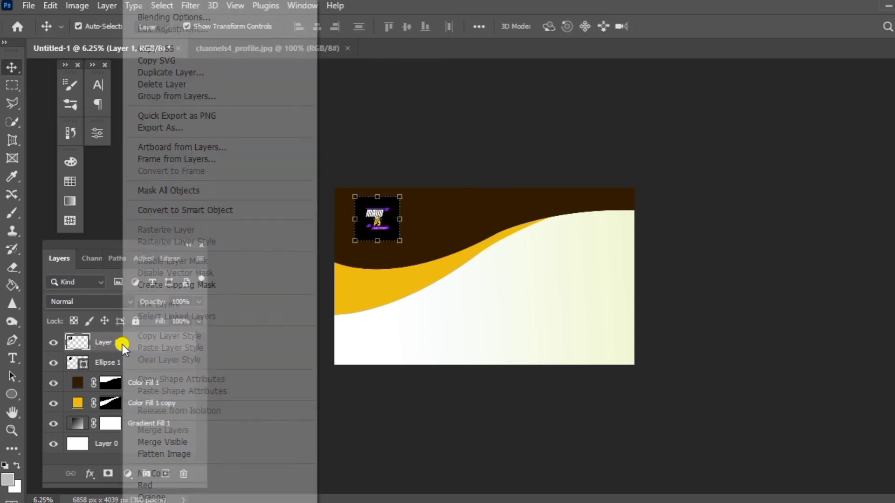
pyautogui.click(158, 285)
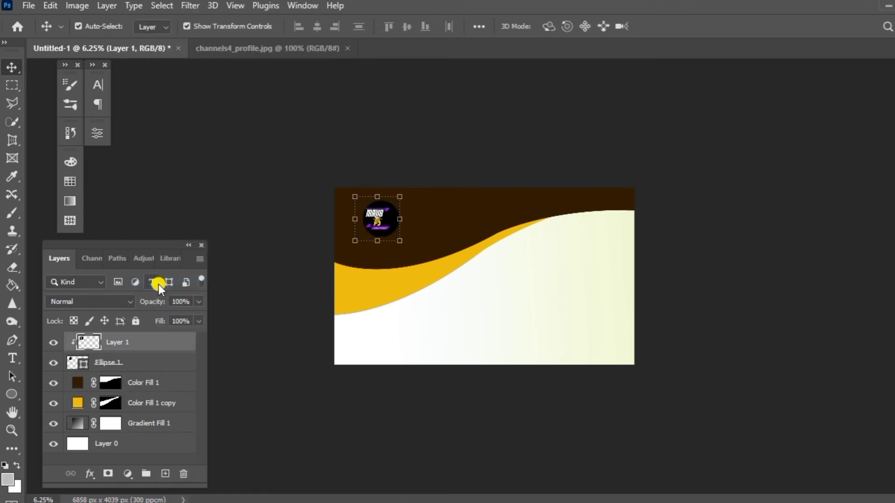
pyautogui.moveTo(374, 227)
pyautogui.mouseDown()
pyautogui.moveTo(382, 227)
pyautogui.moveTo(381, 214)
pyautogui.mouseUp()
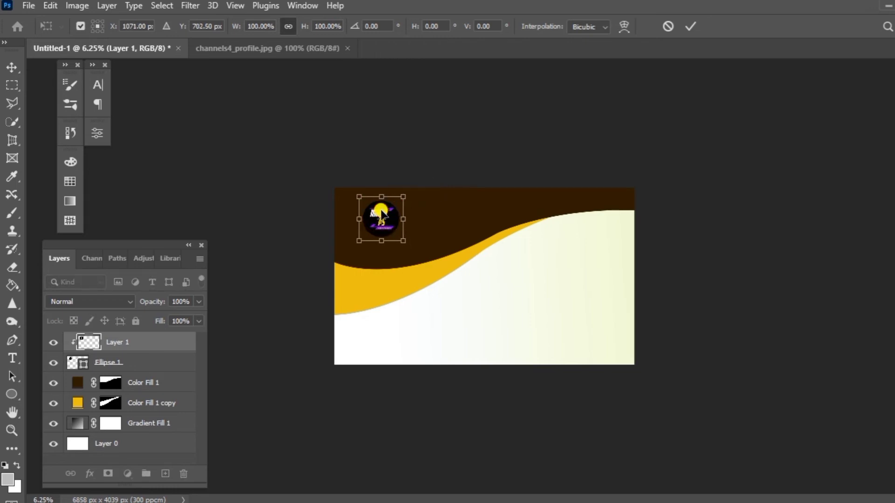
pyautogui.click(688, 27)
pyautogui.click(480, 171)
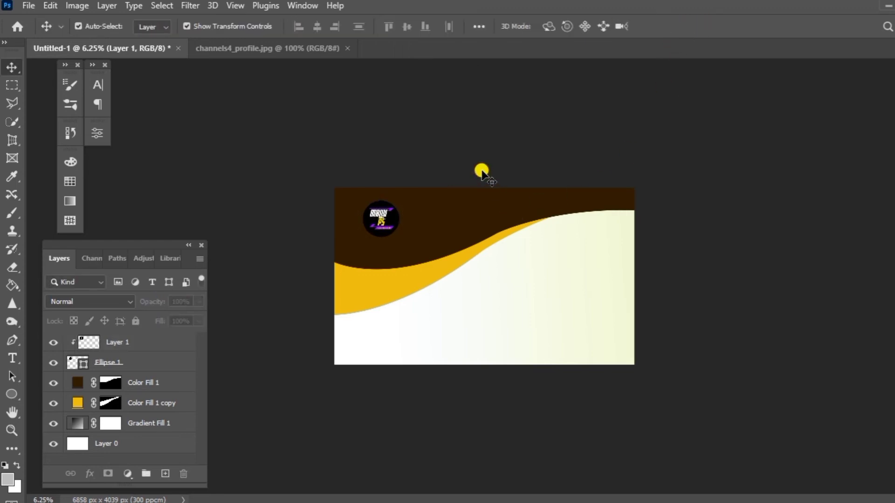
# Step: Merge the logo layer and Ellipse 1 into a single layer
pyautogui.rightClick(113, 342)
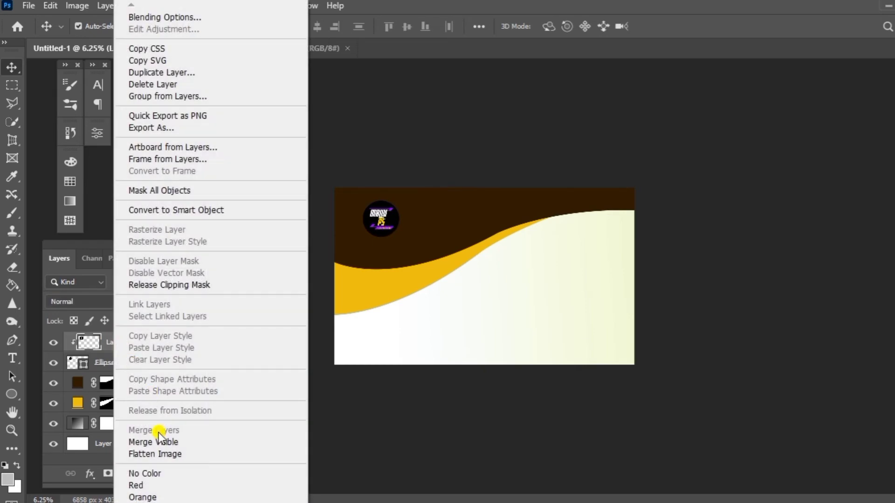
pyautogui.click(91, 361)
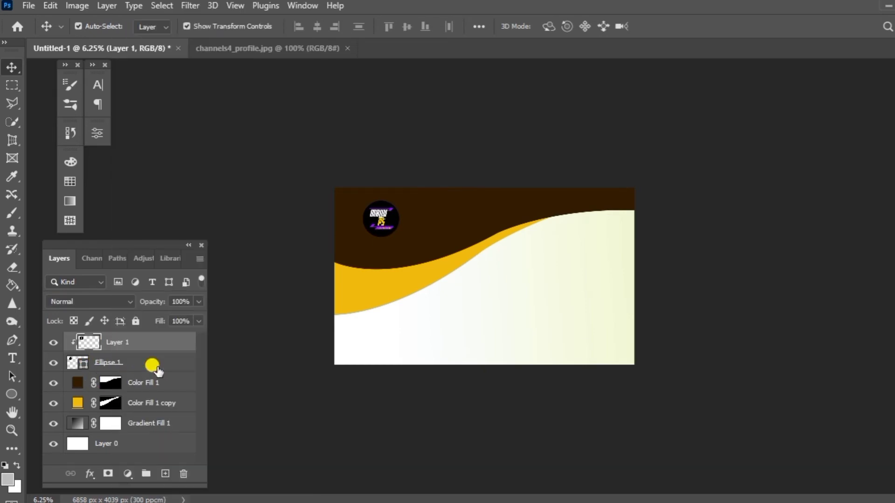
pyautogui.click(153, 365)
pyautogui.keyDown('shift'); pyautogui.click(158, 342); pyautogui.keyUp('shift')
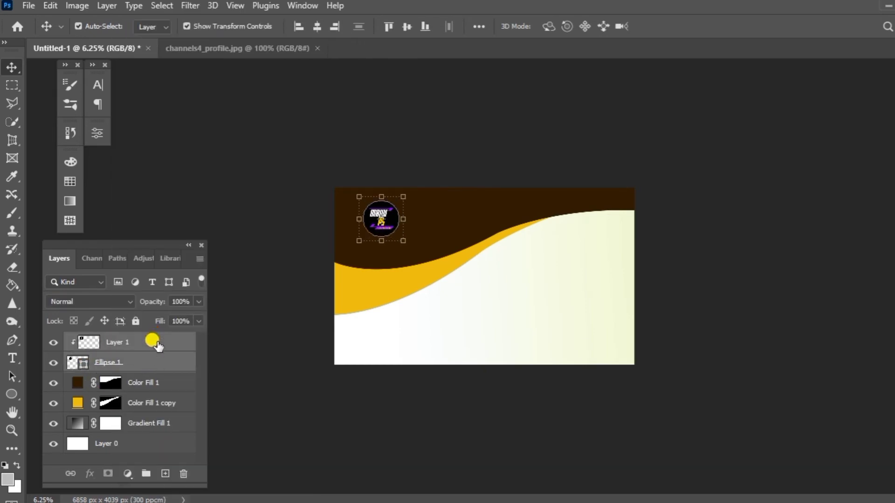
pyautogui.rightClick(157, 342)
pyautogui.click(227, 430)
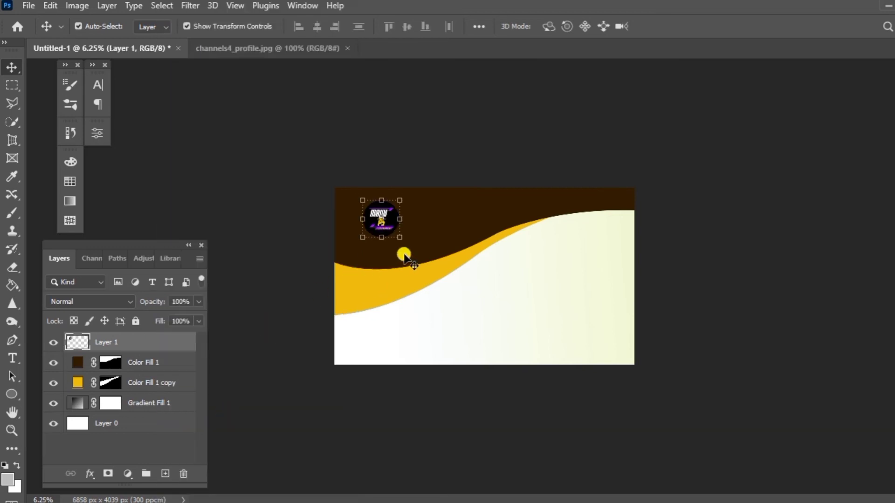
# Step: Shrink the merged logo badge to 73.10% near the card's top-left corner
pyautogui.hotkey('ctrl', 't')
pyautogui.moveTo(403, 240); pyautogui.dragTo(373, 211)
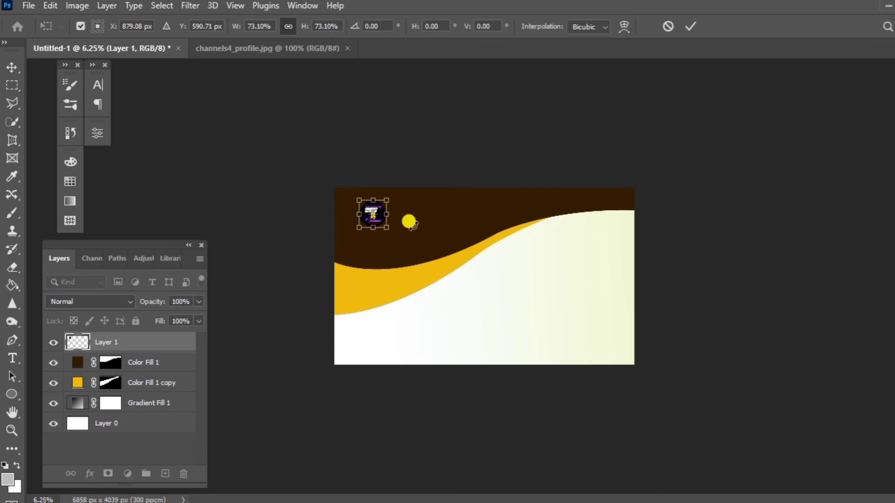
pyautogui.click(692, 27)
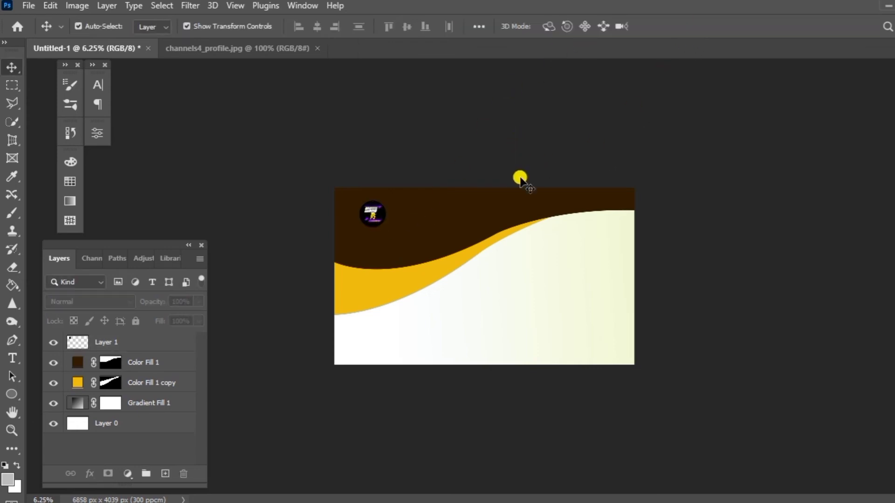
pyautogui.doubleClick(367, 240)
# Step: Recolour the top band to taupe 776959 and the yellow band to a darker muted gold
pyautogui.moveTo(627, 243)
pyautogui.mouseDown()
pyautogui.moveTo(628, 298)
pyautogui.moveTo(629, 280)
pyautogui.mouseUp()
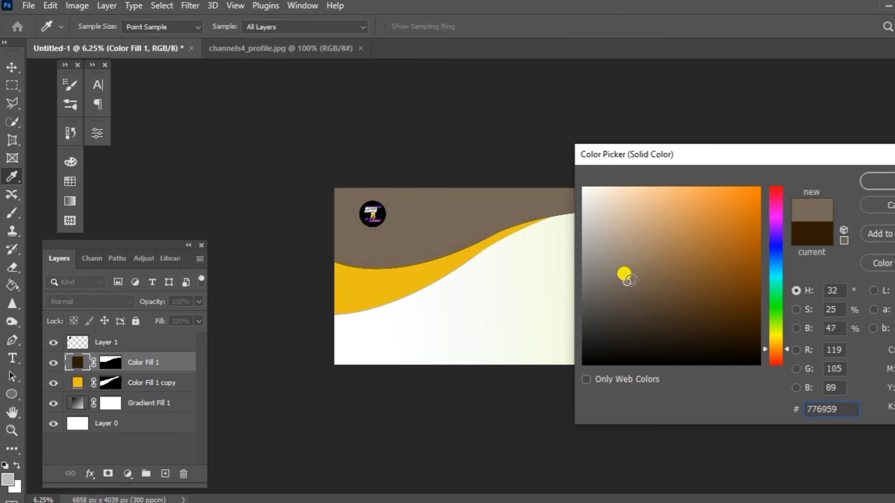
pyautogui.click(677, 195)
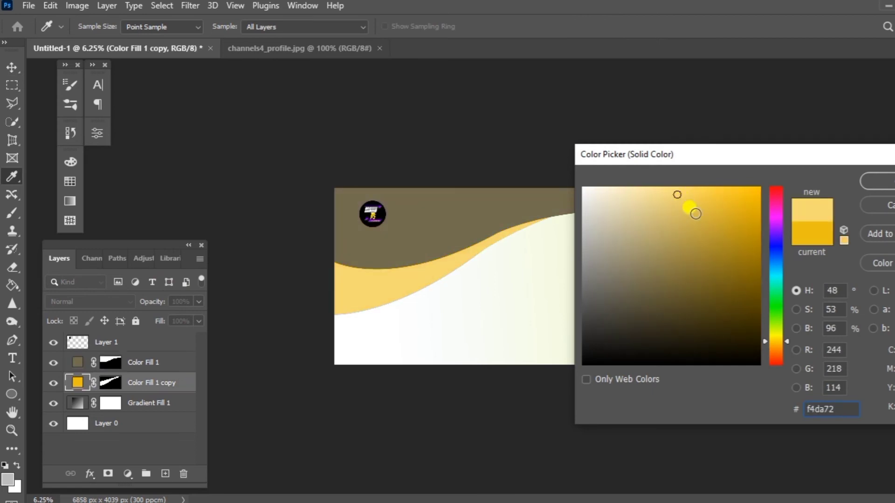
pyautogui.click(689, 208)
pyautogui.press('Return')
# Step: Clear the layer selection and select the logo layer with the Move tool
pyautogui.press('v')
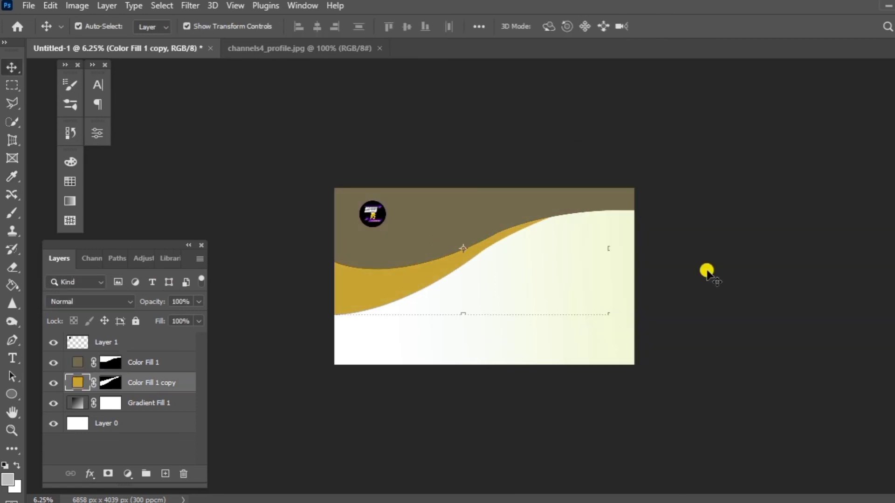
pyautogui.click(721, 264)
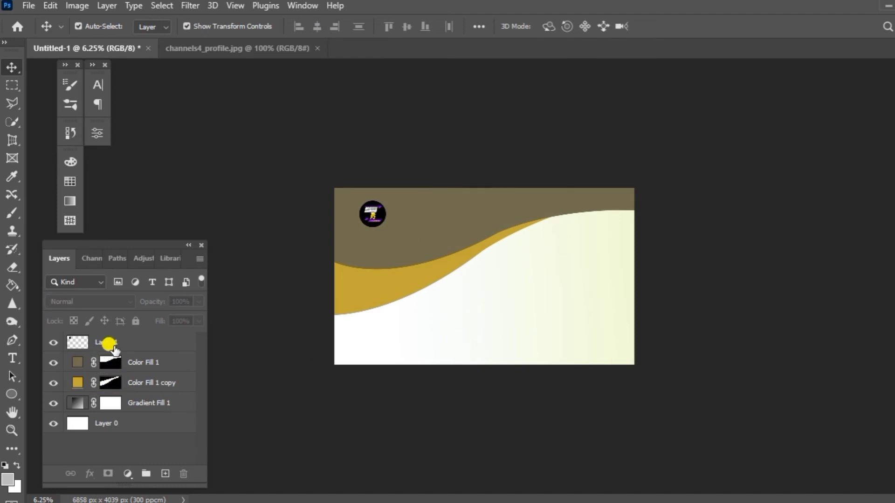
pyautogui.click(144, 331)
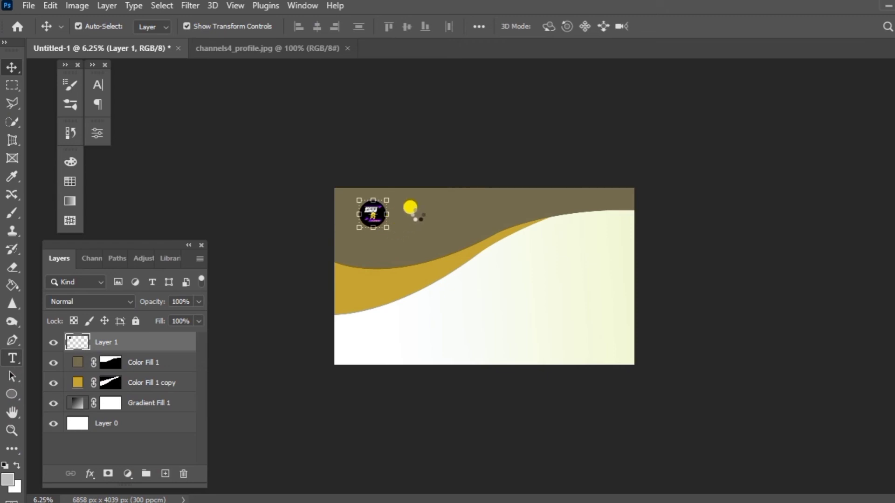
# Step: Add 'Company Logo' text at 18 pt beside the badge, enlarging it slightly
pyautogui.press('t')
pyautogui.click(176, 122)
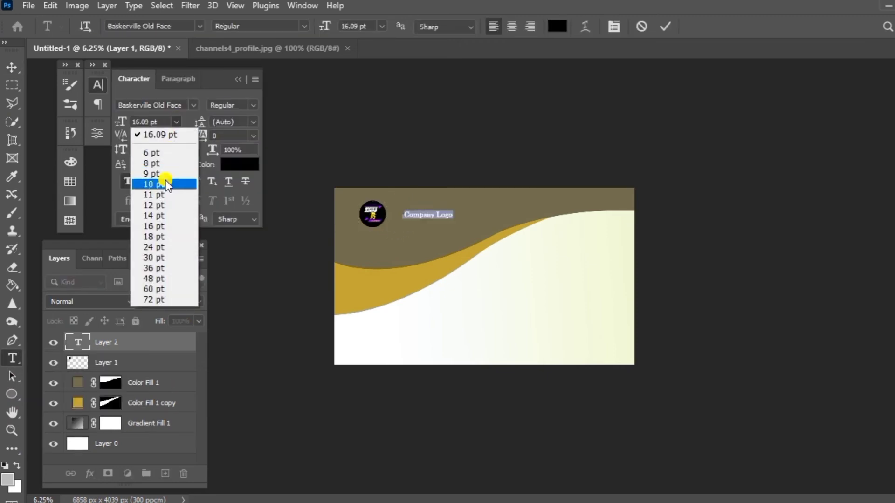
pyautogui.click(161, 237)
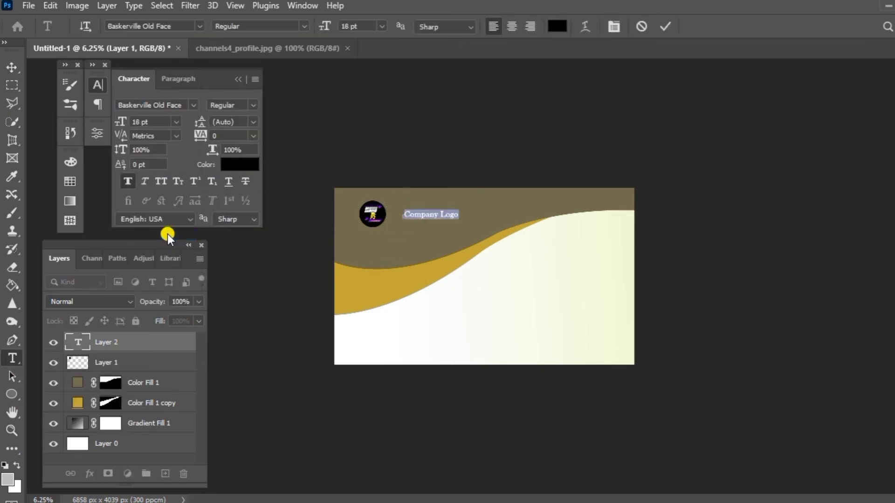
pyautogui.click(13, 67)
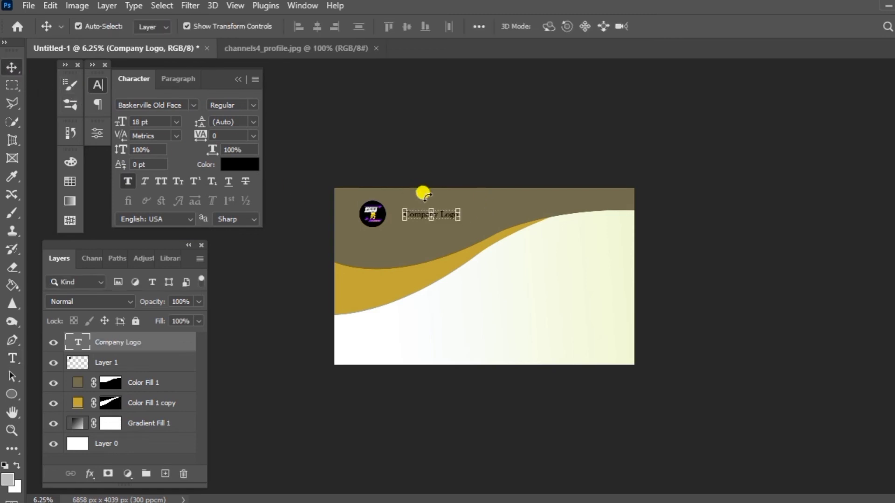
pyautogui.moveTo(451, 206); pyautogui.dragTo(483, 183)
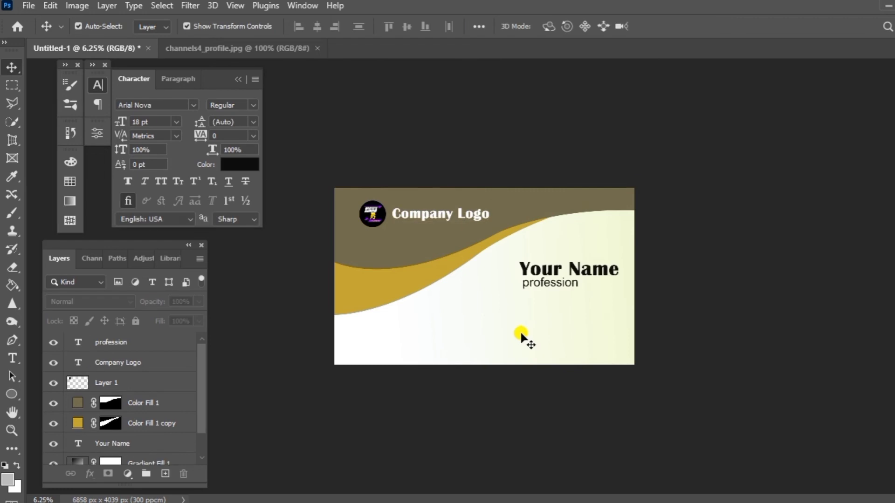
# Step: Create a new layer and marquee a strip across the card's bottom
pyautogui.click(12, 85)
pyautogui.hotkey('ctrl', 'shift', 'alt', 'n')
pyautogui.moveTo(649, 338); pyautogui.dragTo(329, 394)
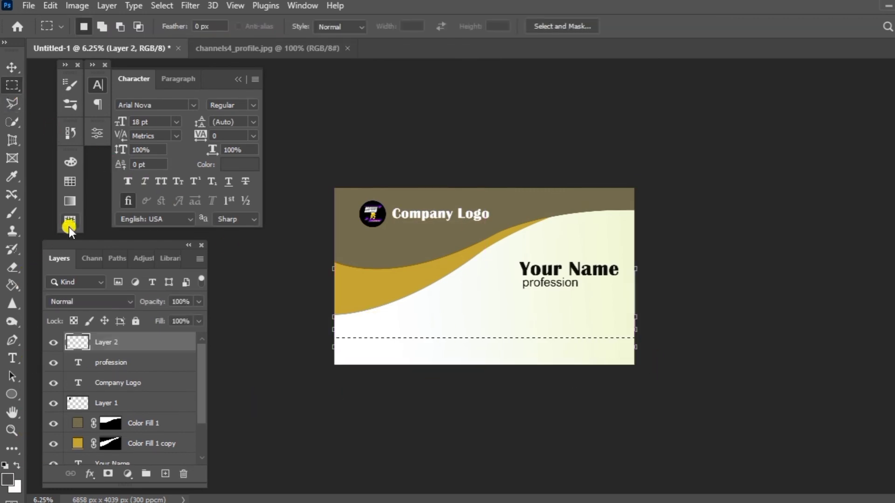
# Step: Fill the bottom strip with a Solid Color fill layer in pale cream fafadd
pyautogui.click(131, 475)
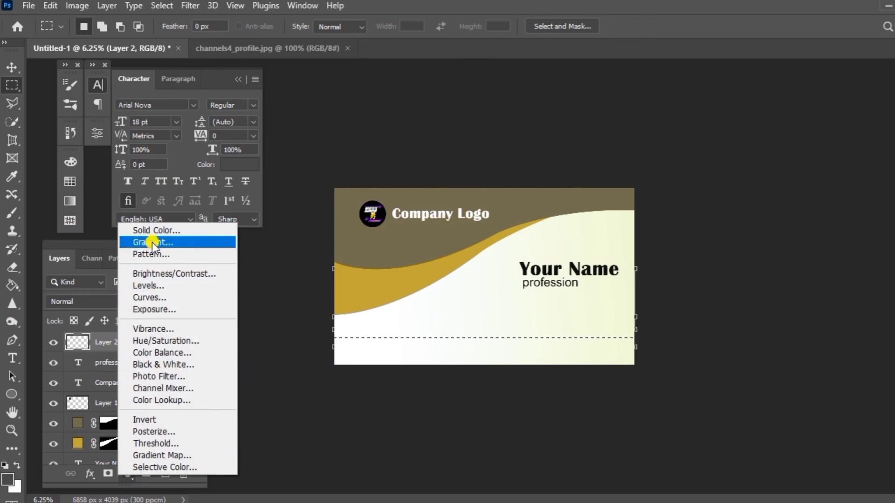
pyautogui.click(160, 229)
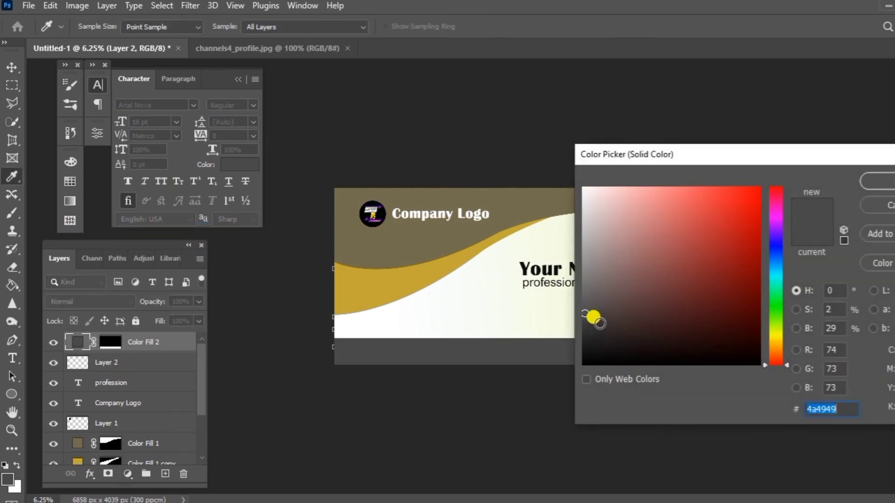
pyautogui.click(588, 281)
pyautogui.moveTo(588, 281)
pyautogui.mouseDown()
pyautogui.moveTo(603, 191)
pyautogui.moveTo(605, 206)
pyautogui.mouseUp()
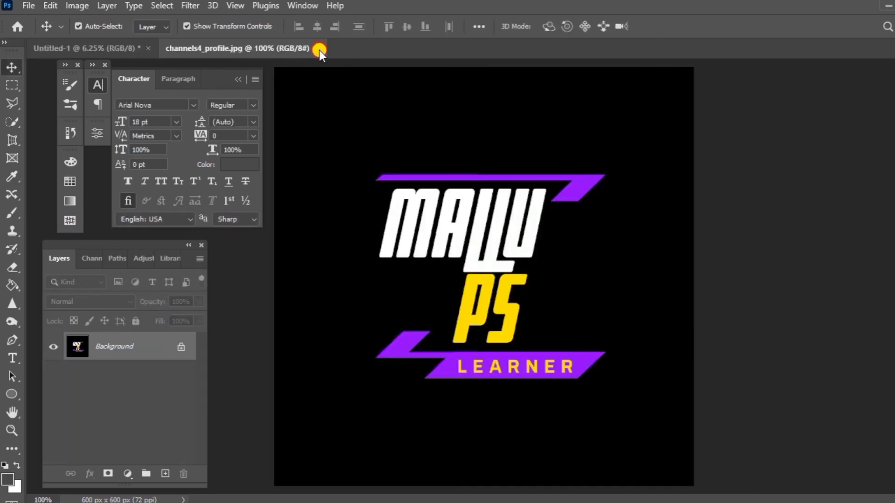
pyautogui.click(320, 49)
# Step: Open the email, house and phone icon PNG files together
pyautogui.click(29, 5)
pyautogui.click(44, 33)
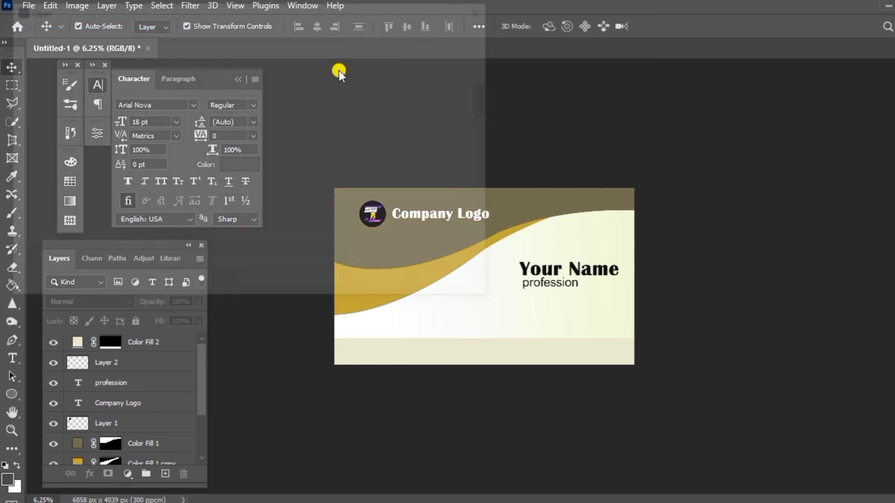
pyautogui.click(336, 133)
pyautogui.keyDown('ctrl'); pyautogui.click(449, 125); pyautogui.keyUp('ctrl')
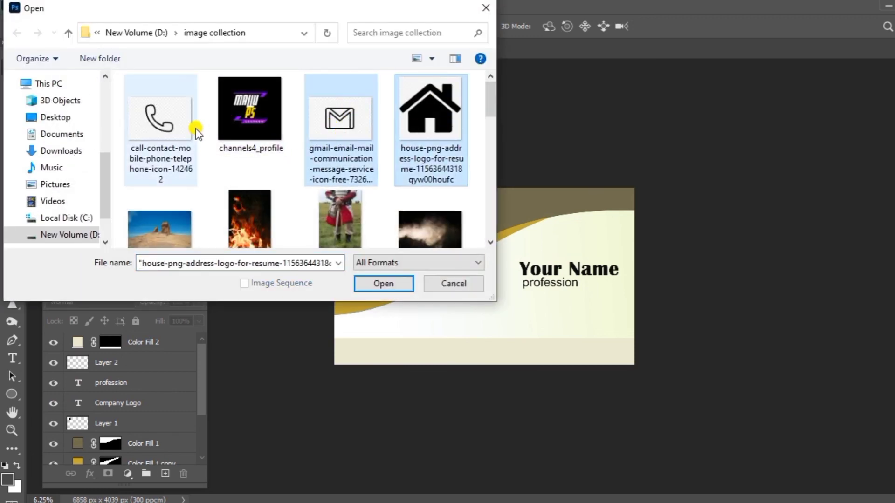
pyautogui.keyDown('ctrl'); pyautogui.click(194, 124); pyautogui.keyUp('ctrl')
pyautogui.click(379, 282)
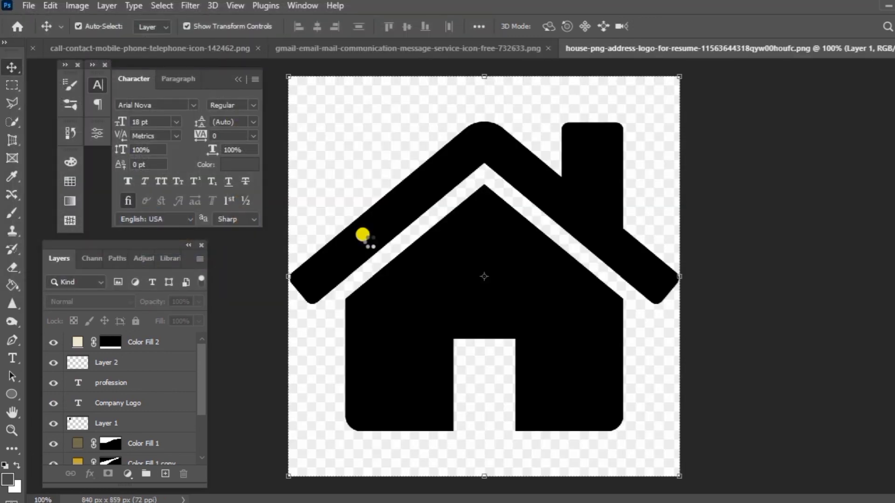
# Step: Place the house icon at the bottom strip's left end in Multiply blend mode
pyautogui.moveTo(474, 209); pyautogui.dragTo(104, 73)
pyautogui.moveTo(91, 35); pyautogui.dragTo(376, 295)
pyautogui.moveTo(378, 335); pyautogui.dragTo(379, 335)
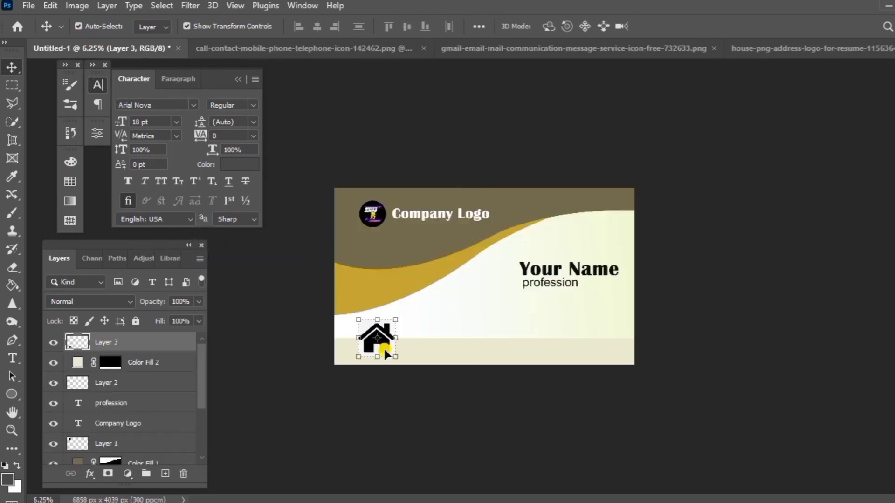
pyautogui.click(89, 302)
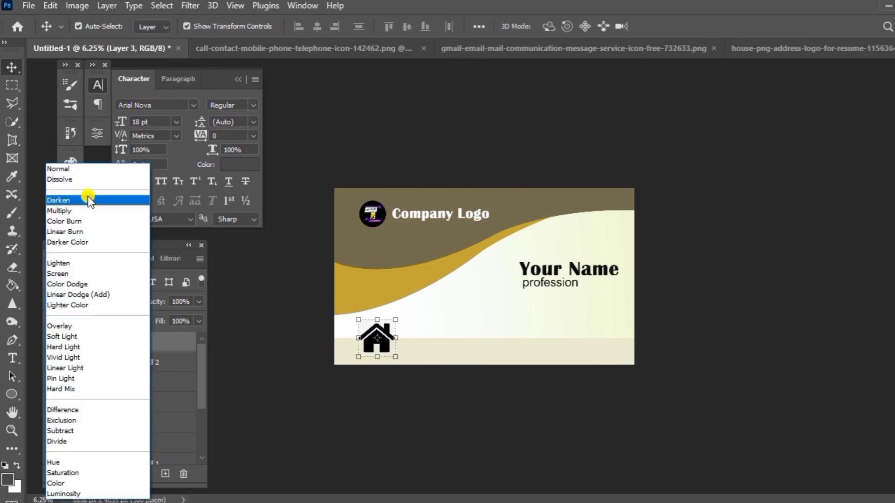
pyautogui.click(80, 211)
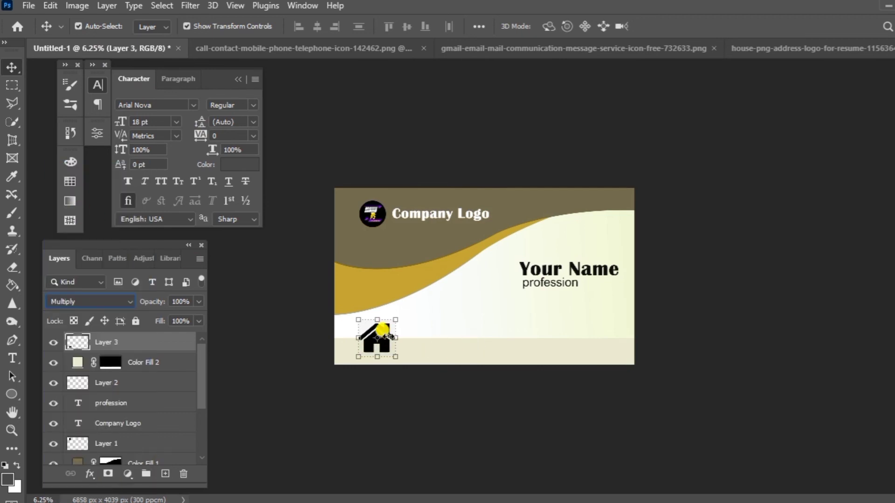
pyautogui.moveTo(384, 342); pyautogui.dragTo(359, 342)
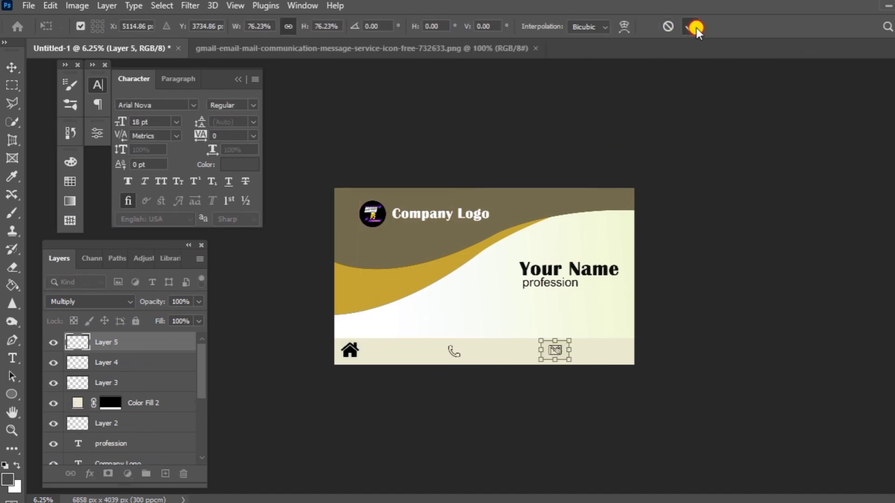
pyautogui.click(692, 26)
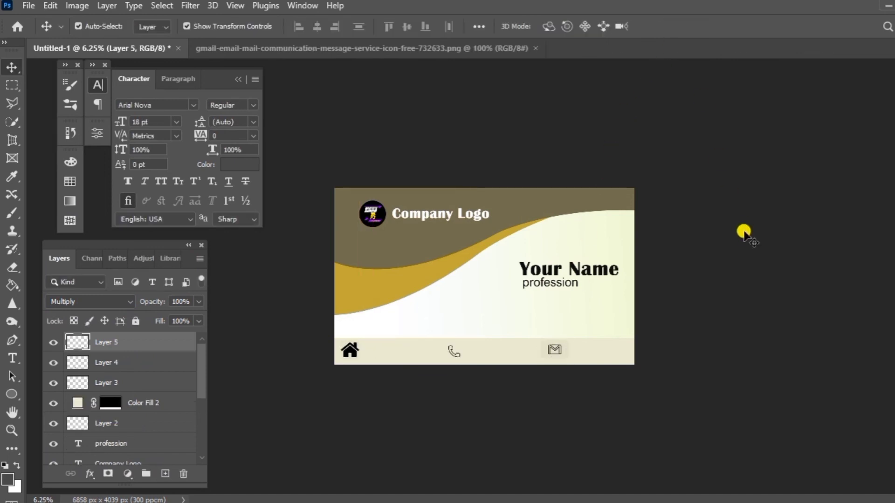
pyautogui.click(744, 232)
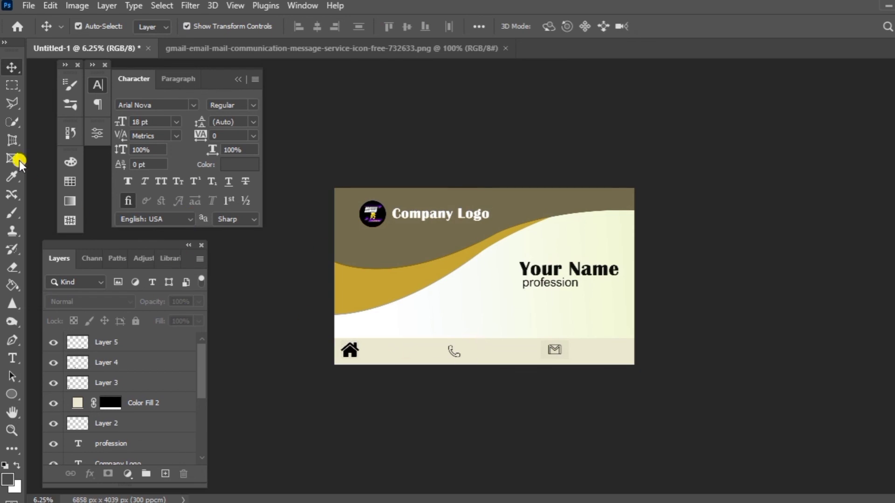